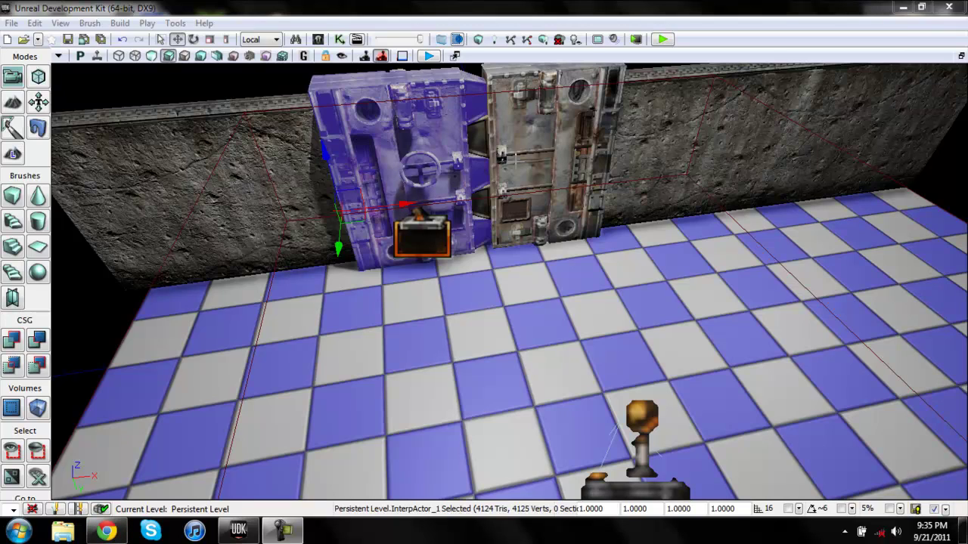
- Read the YouTube inbox comment requesting an auto-closing, reusable door, then return to UDK
click(903, 7)
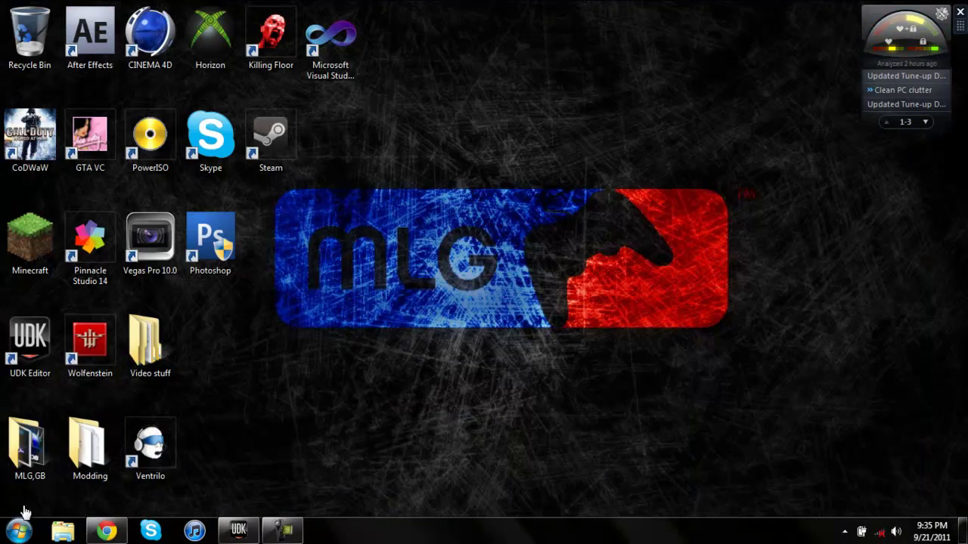
click(106, 532)
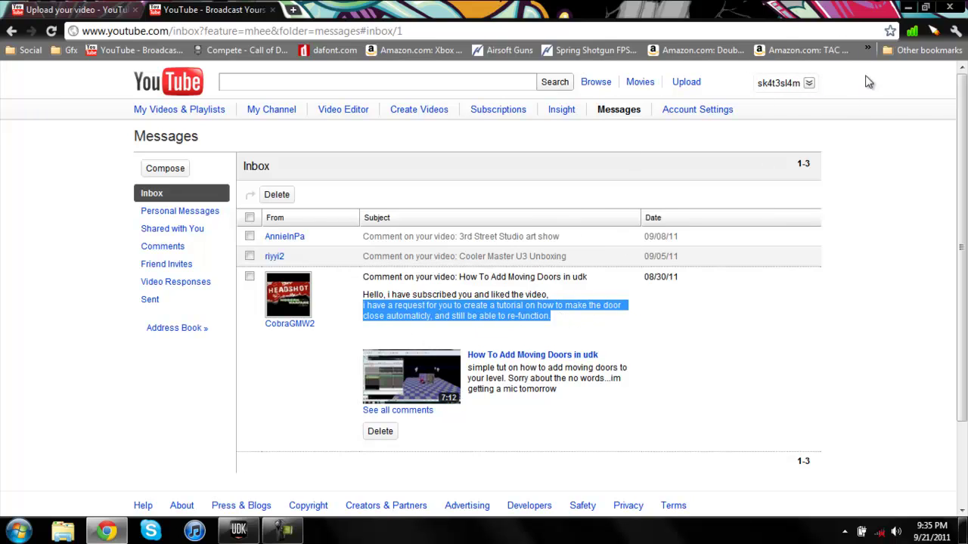
click(908, 8)
click(239, 531)
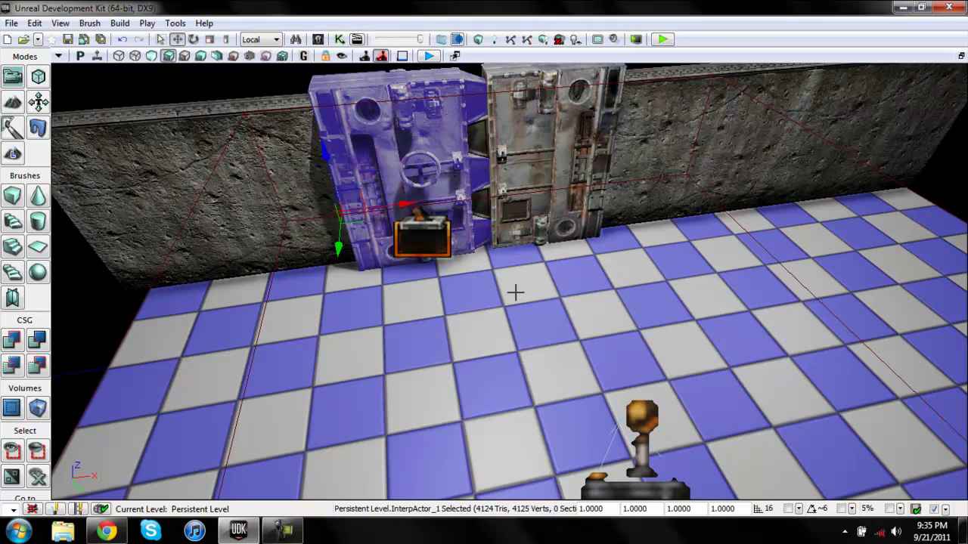
- Zoom the viewport out to show the whole level and select the left blast door
click(515, 293)
scroll(514, 291, down, 5)
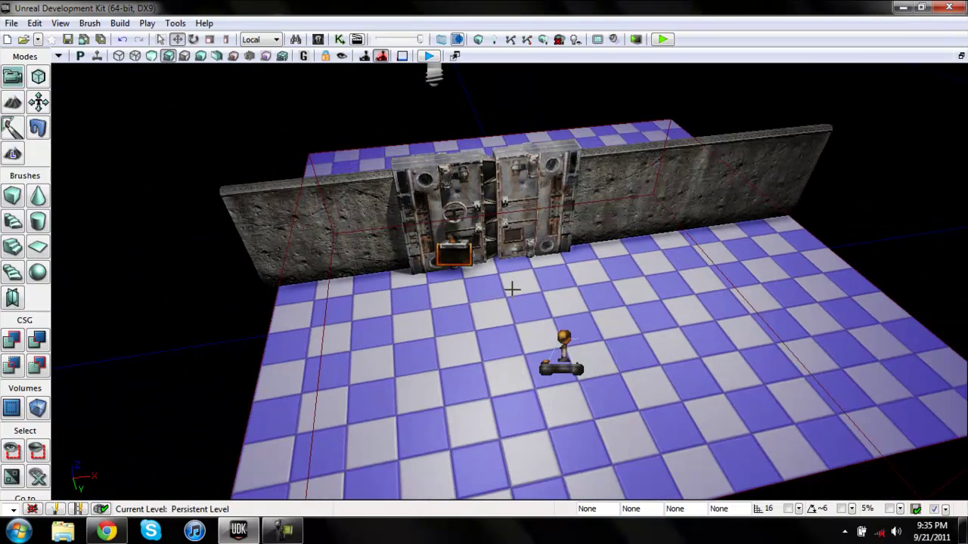
scroll(512, 289, down, 3)
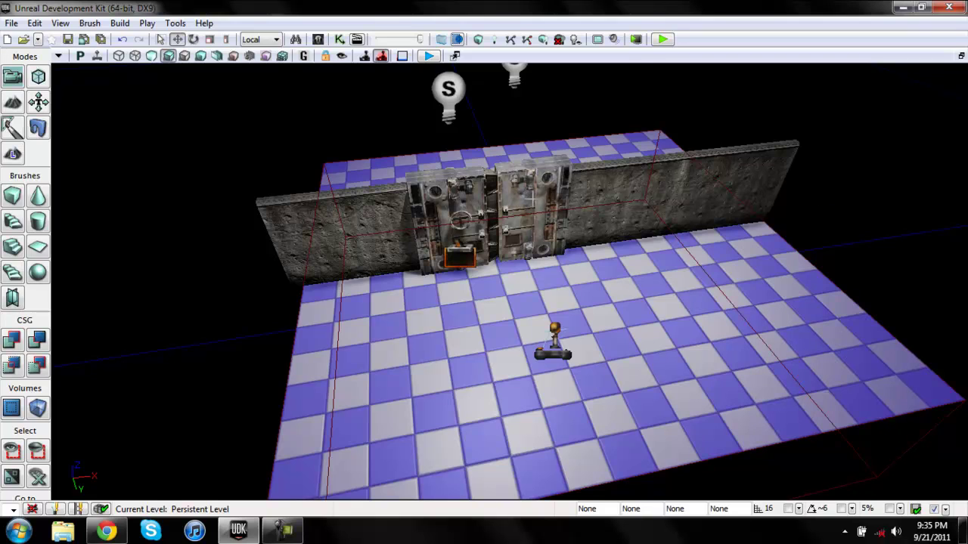
click(454, 214)
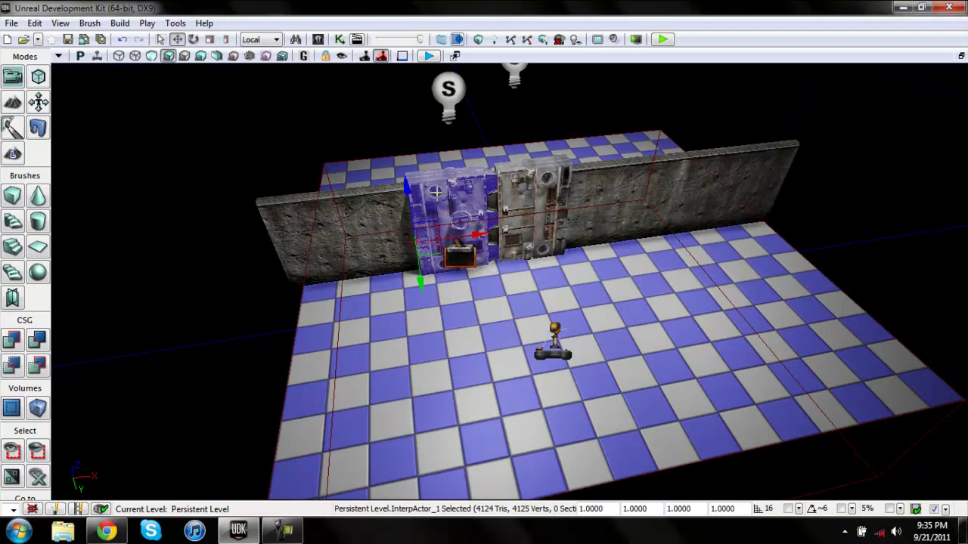
click(318, 39)
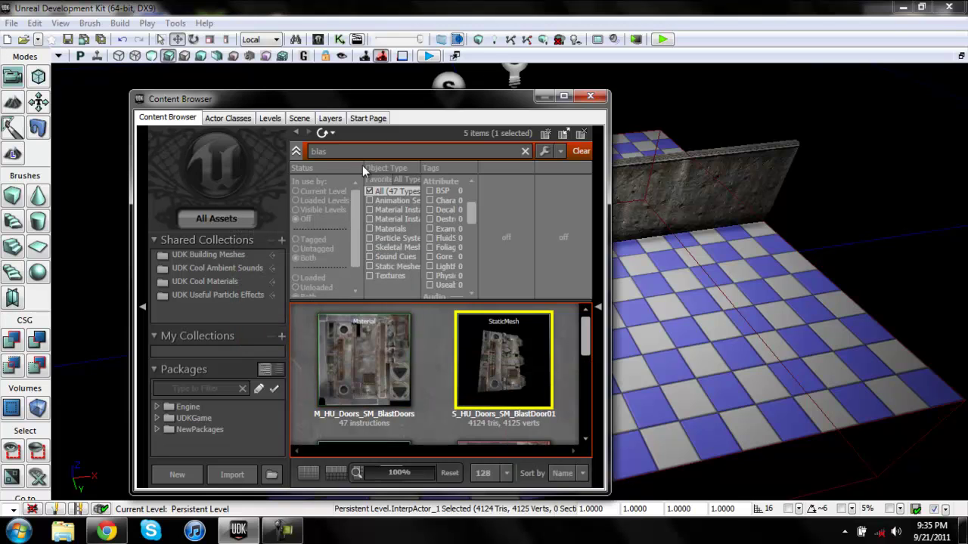
mouse_move(503, 360)
double_click(504, 342)
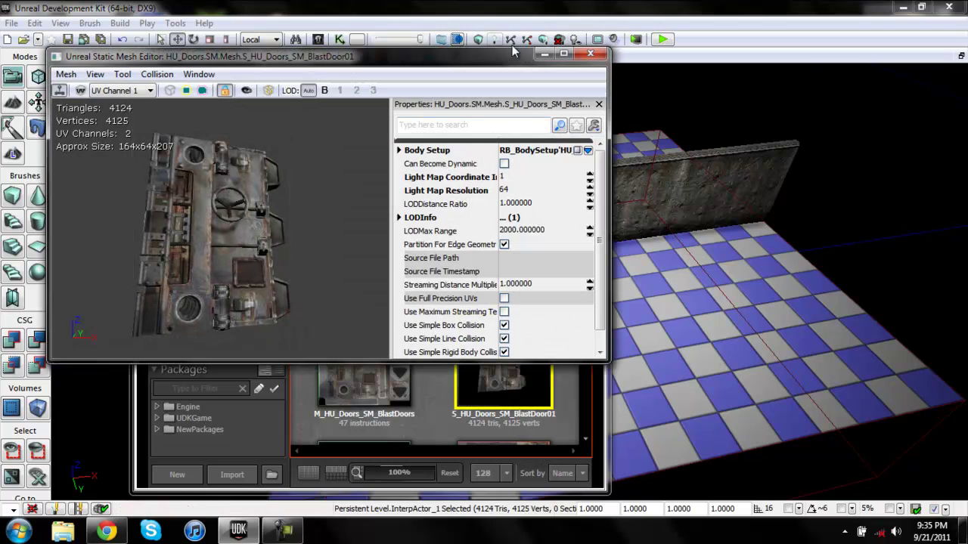
mouse_move(277, 245)
mouse_down()
mouse_move(103, 296)
mouse_move(385, 185)
mouse_up()
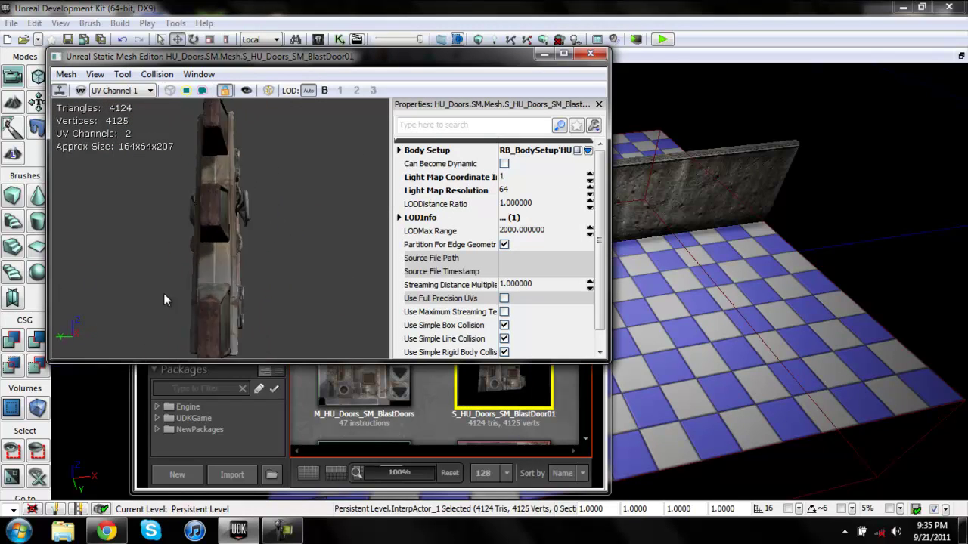
click(590, 54)
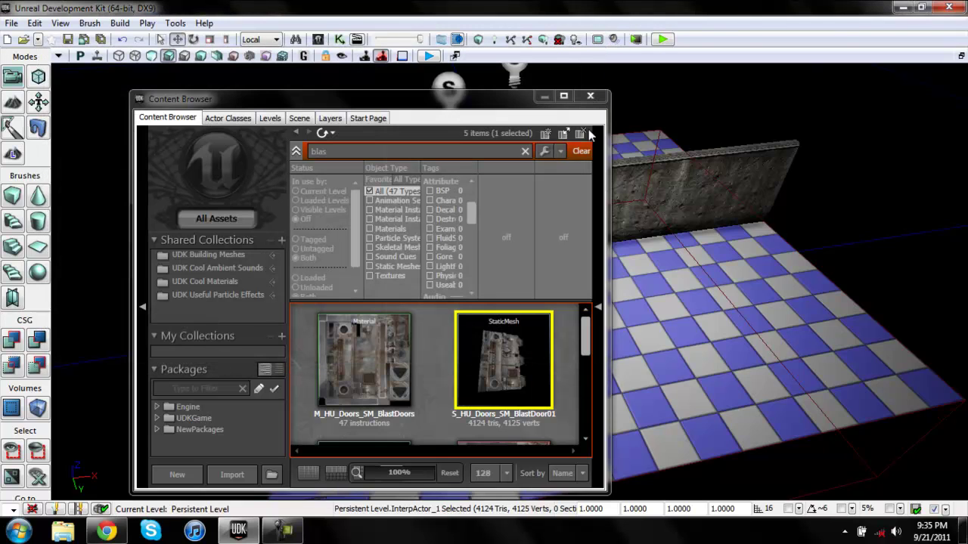
- Close the content browser and replace the left blast door with InterpActor BlastDoor01
click(589, 96)
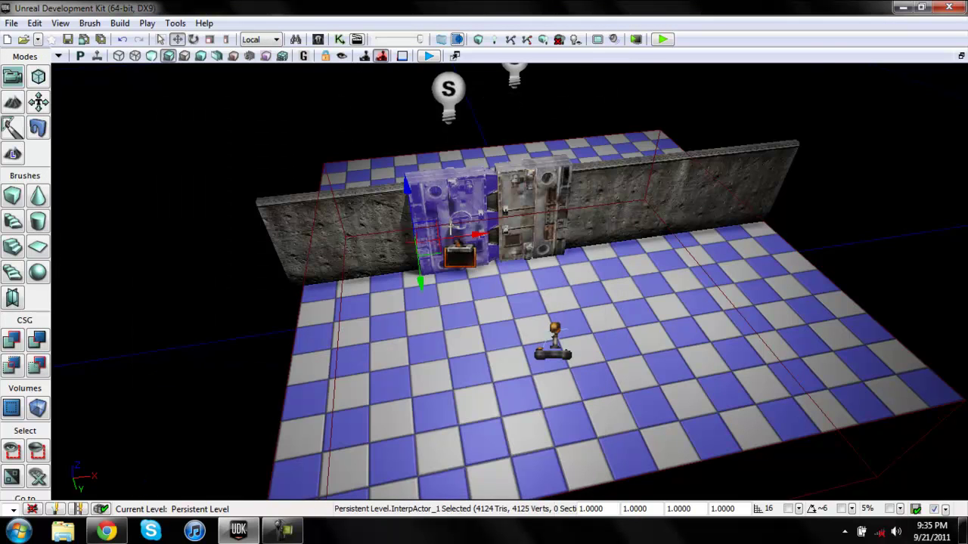
right_click(448, 212)
mouse_move(495, 499)
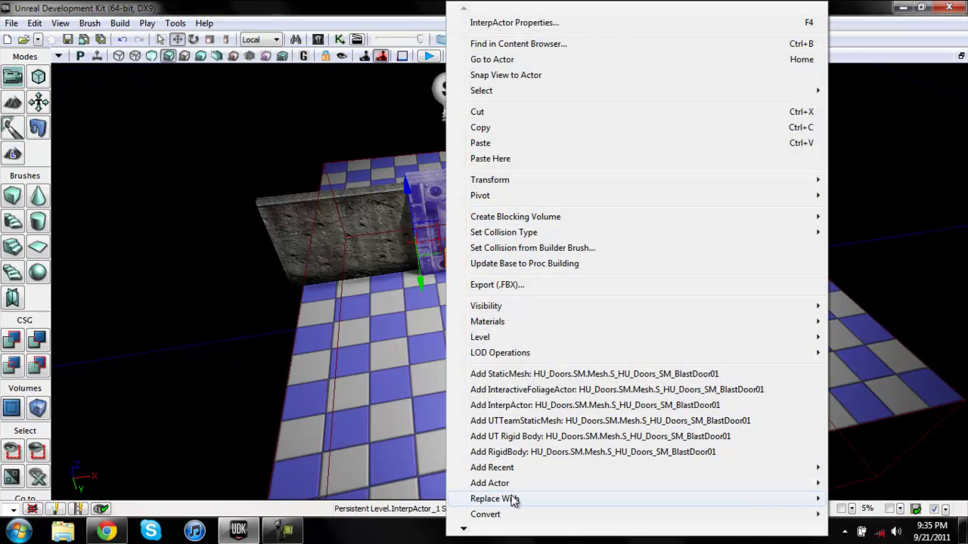
click(217, 302)
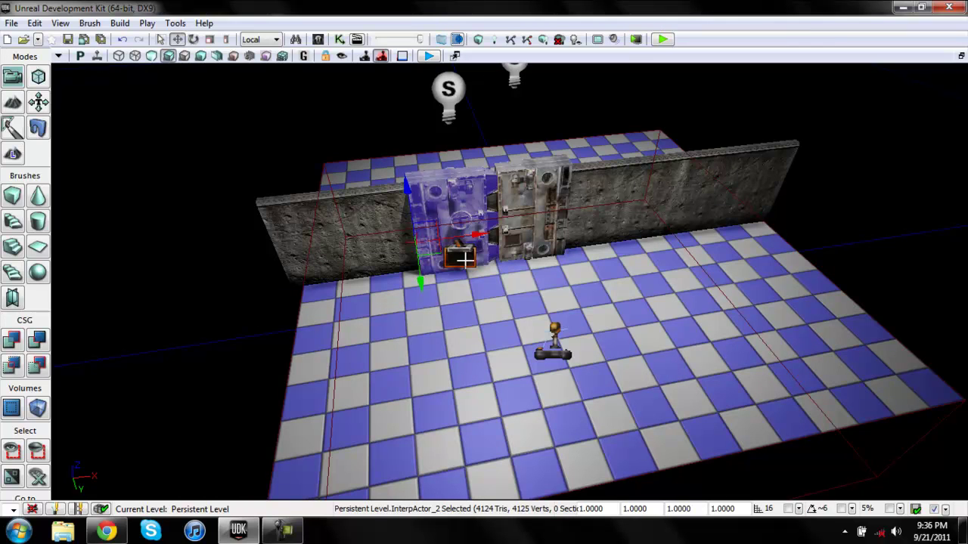
click(462, 262)
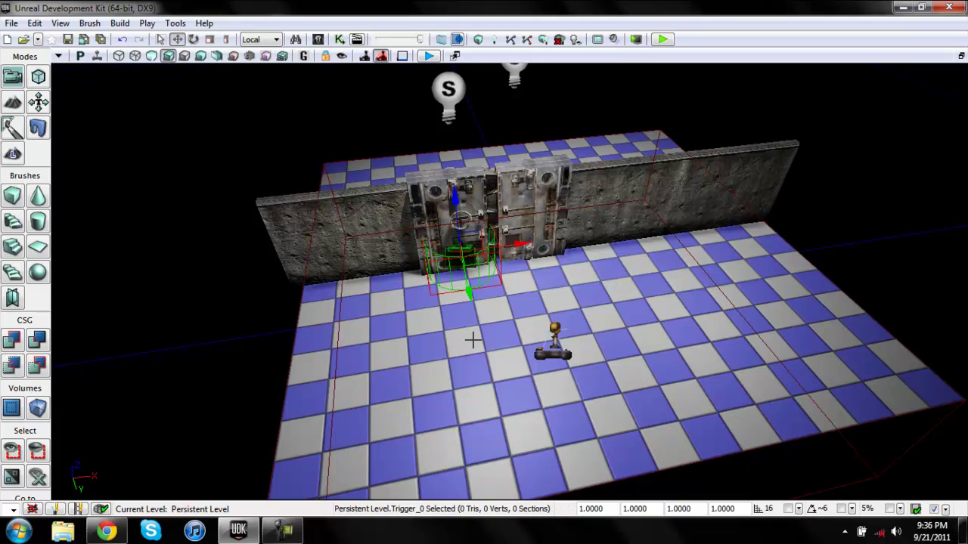
middle_drag(473, 339, 516, 429)
- Add Trigger_0 at the foot of the blast doors and scale up its volume
right_click(449, 331)
mouse_move(493, 470)
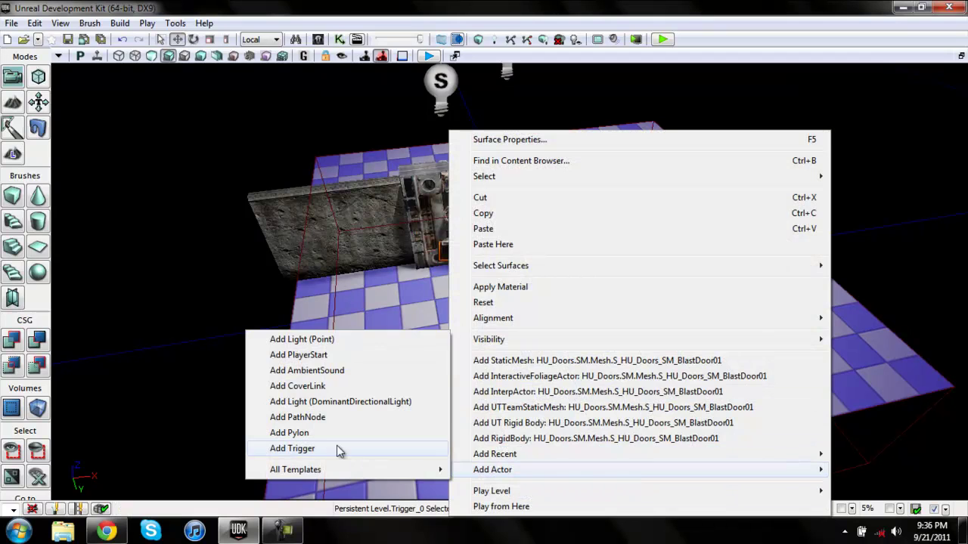
click(205, 407)
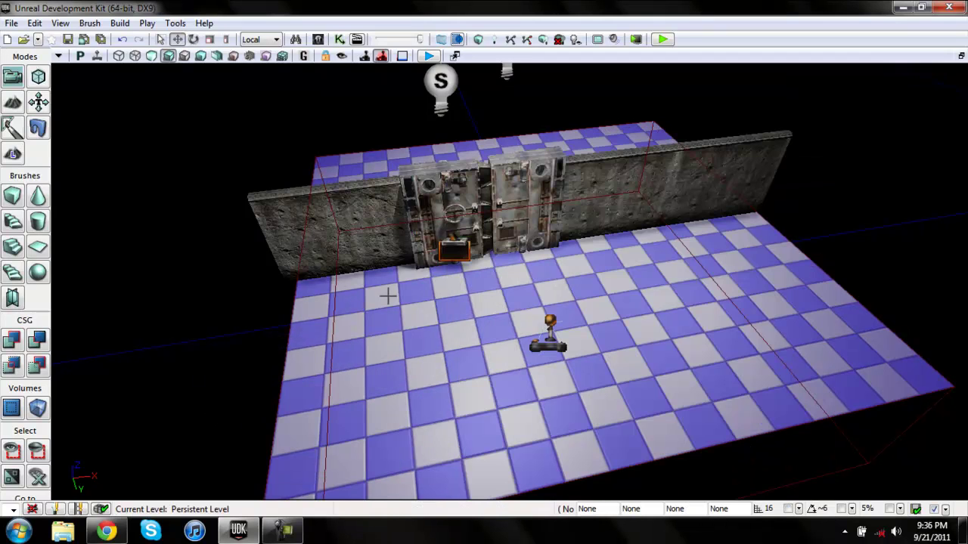
click(458, 253)
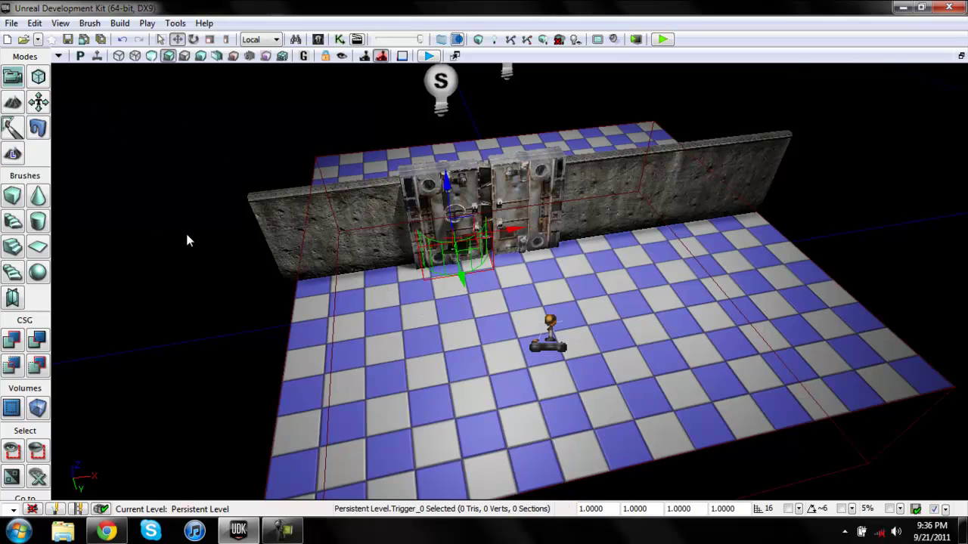
click(210, 38)
drag(464, 288, 464, 286)
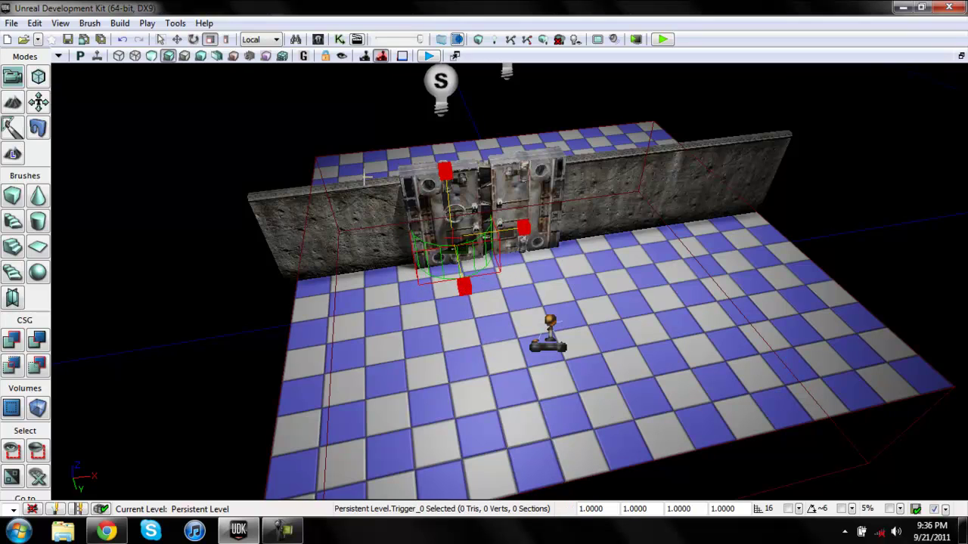
click(177, 39)
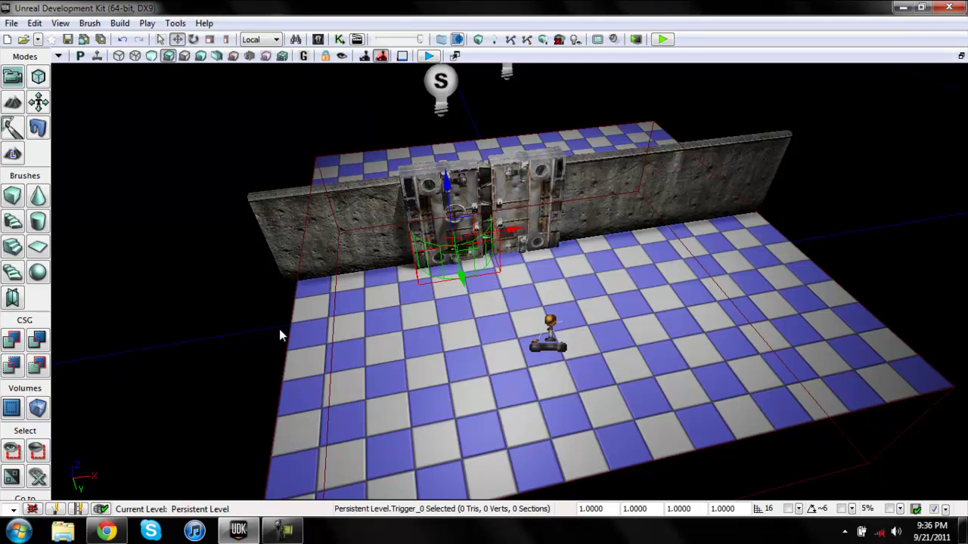
- In Kismet, delete the old Matinee, Trigger_0 Touch event and Matinee Data nodes
click(339, 39)
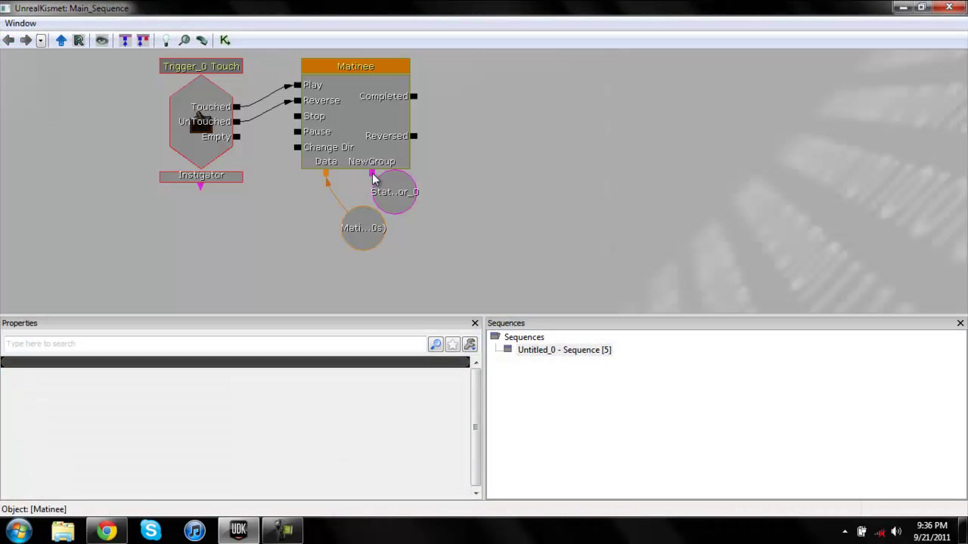
click(378, 136)
key(Delete)
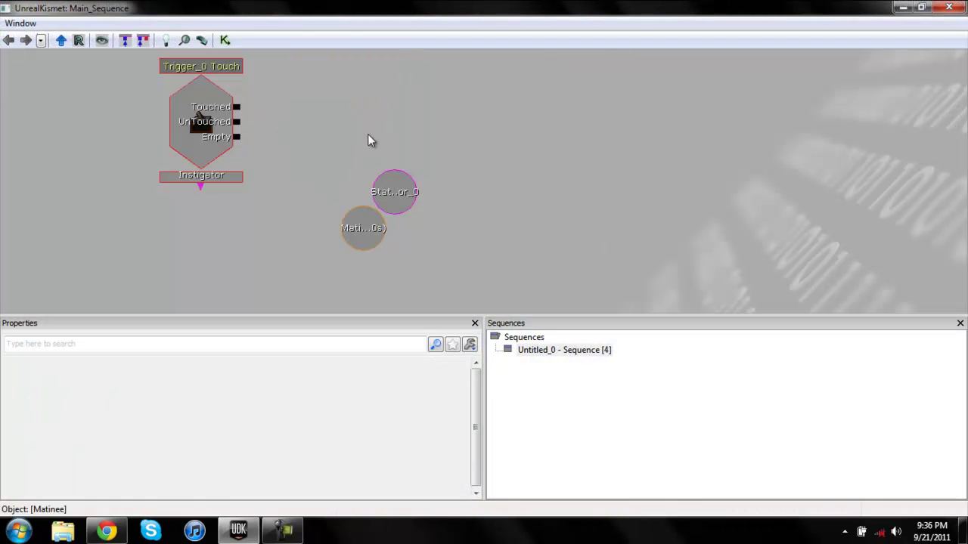
key(Delete)
click(358, 236)
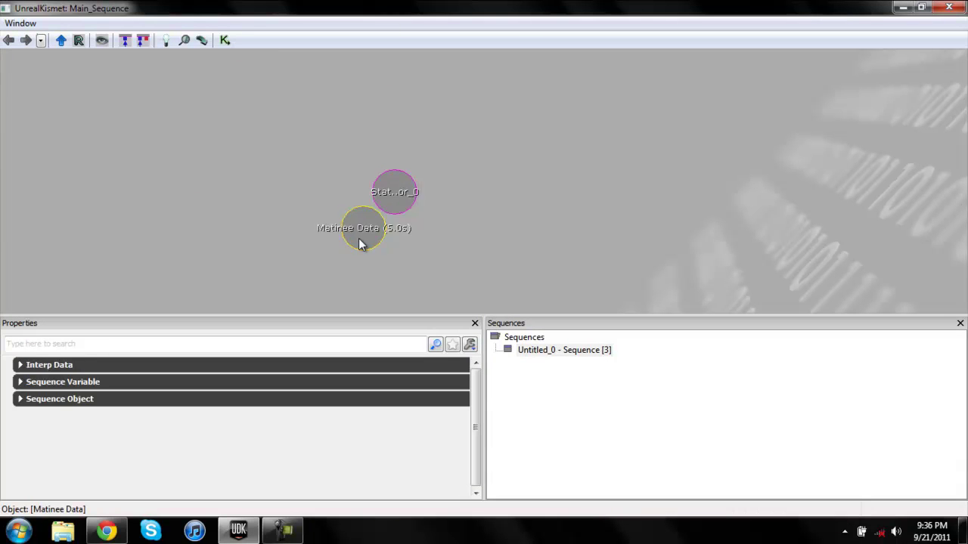
key(Delete)
- Delete the StaticMeshActor_0 variable, leaving the main sequence empty
click(388, 202)
click(269, 171)
click(399, 194)
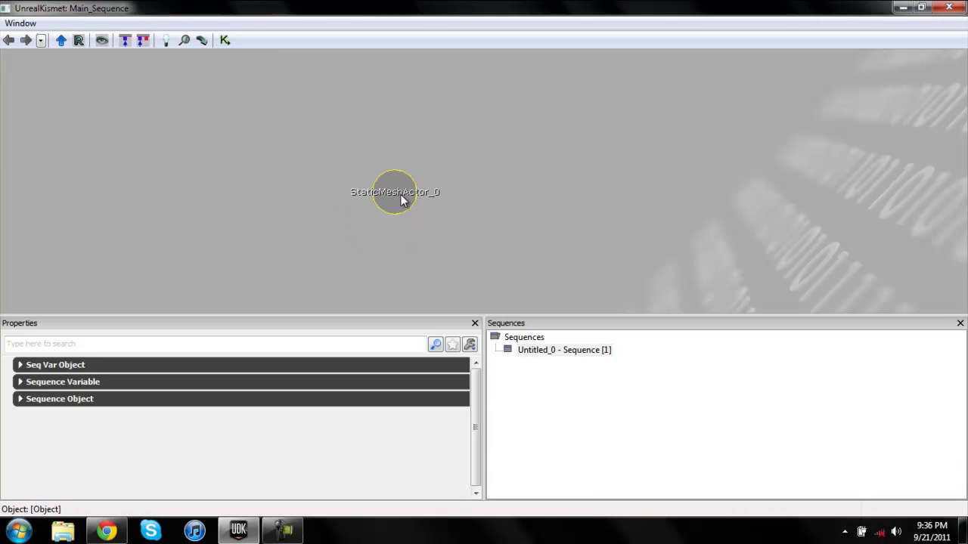
key(Delete)
right_click(220, 152)
mouse_move(294, 279)
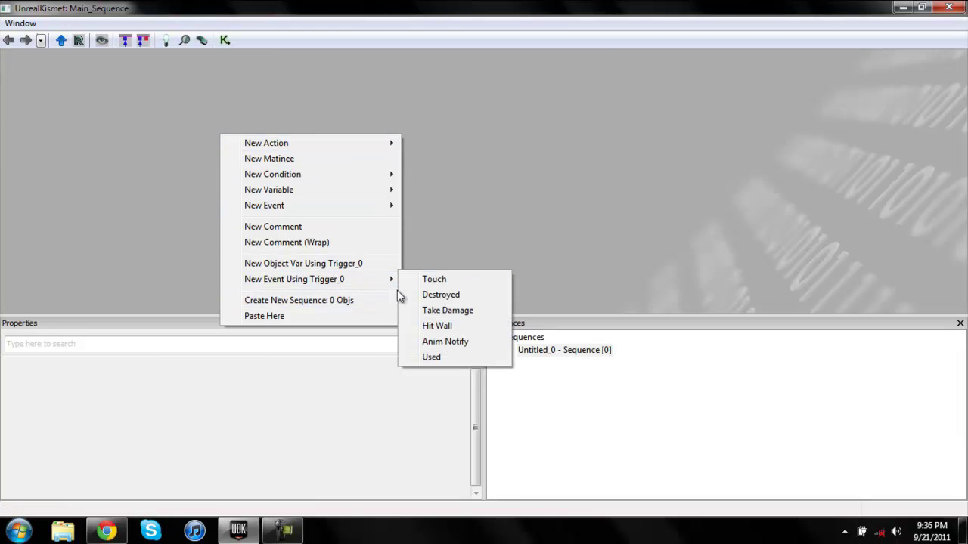
click(902, 8)
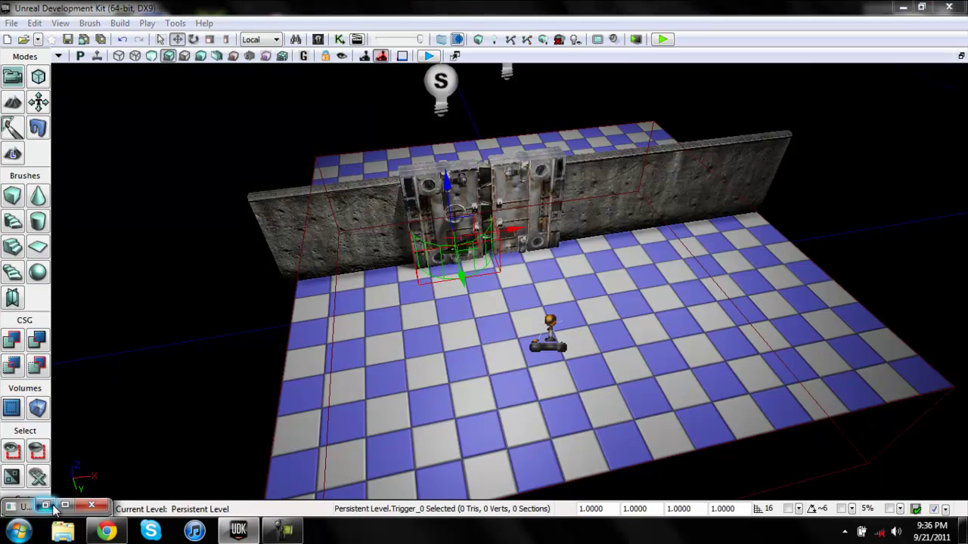
- Create a new Trigger_0 Touch event in the Kismet sequence
click(54, 508)
right_click(292, 142)
mouse_move(365, 286)
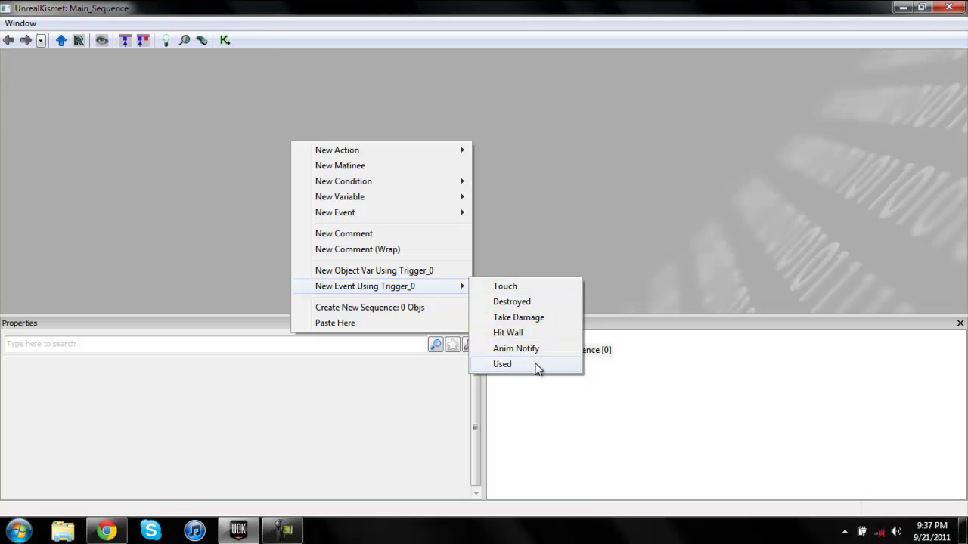
click(539, 292)
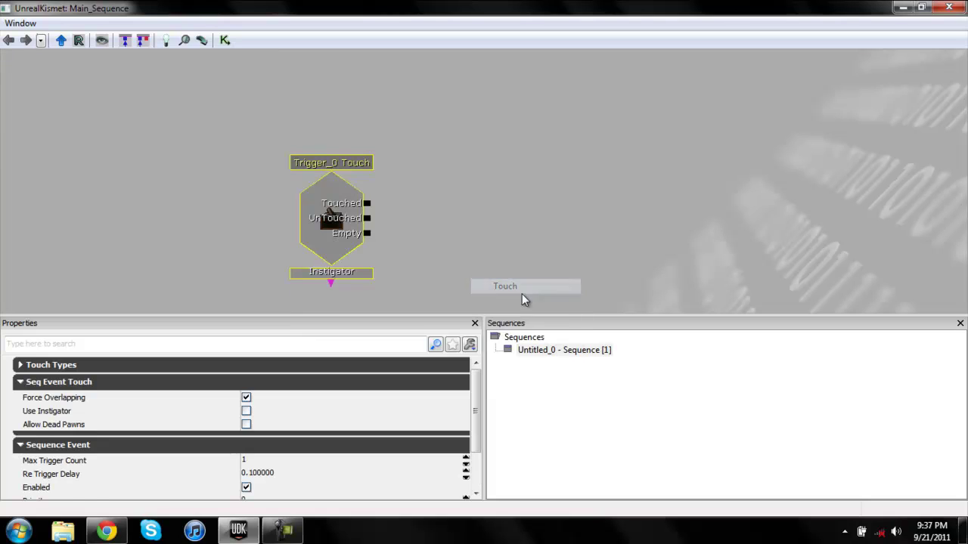
drag(337, 239, 269, 176)
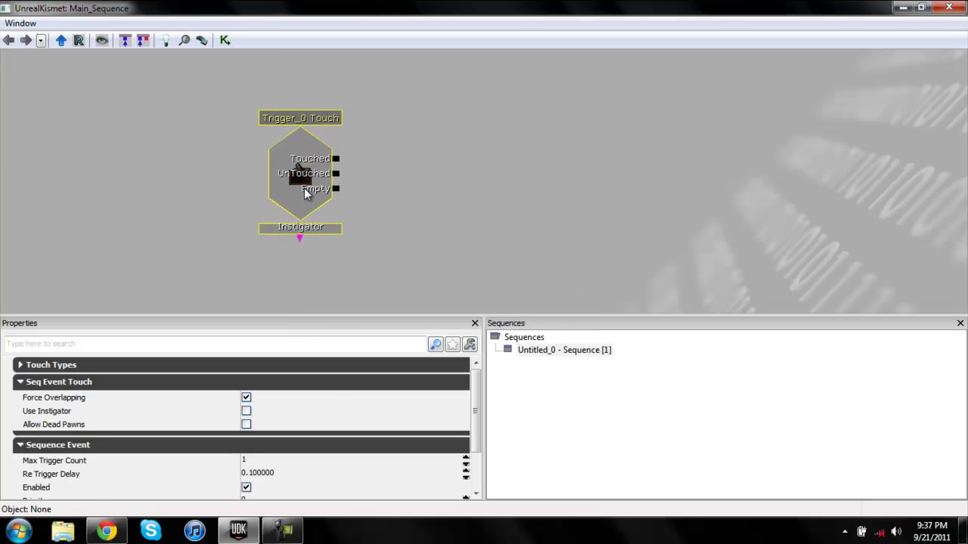
- Add a new Matinee beside it, wiring Touched to Play and UnTouched to Reverse
right_click(377, 129)
click(413, 153)
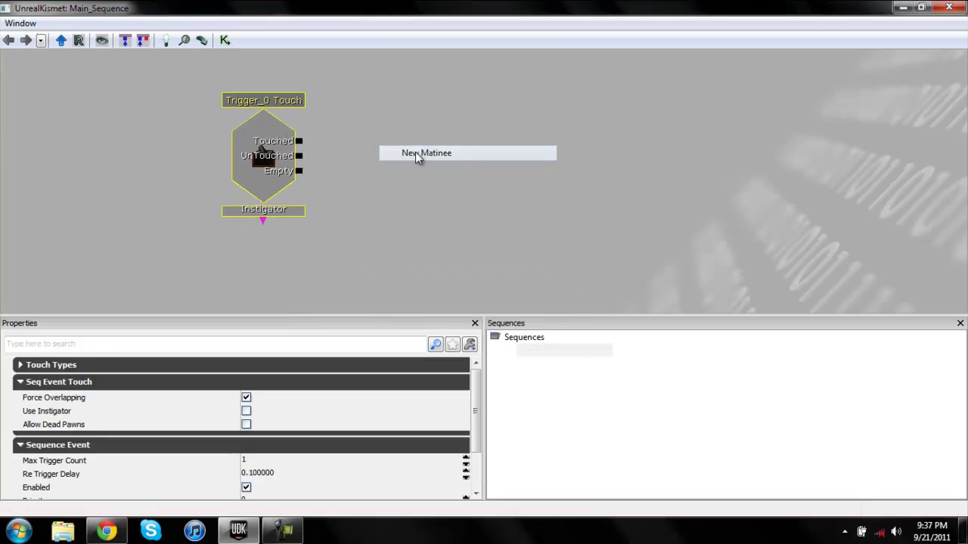
mouse_move(424, 194)
mouse_down()
mouse_move(398, 137)
mouse_move(396, 147)
mouse_up()
click(391, 285)
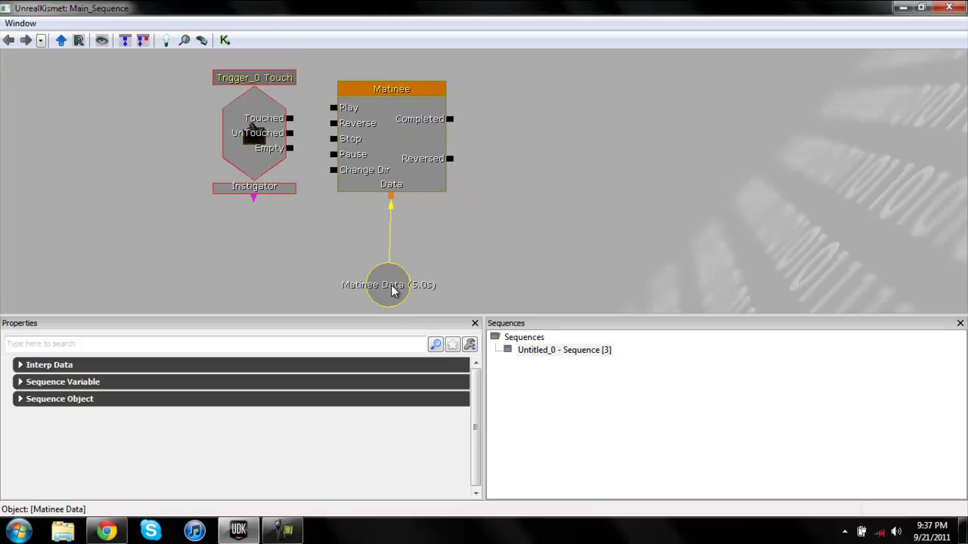
mouse_move(391, 285)
mouse_down()
mouse_move(367, 228)
mouse_move(396, 229)
mouse_up()
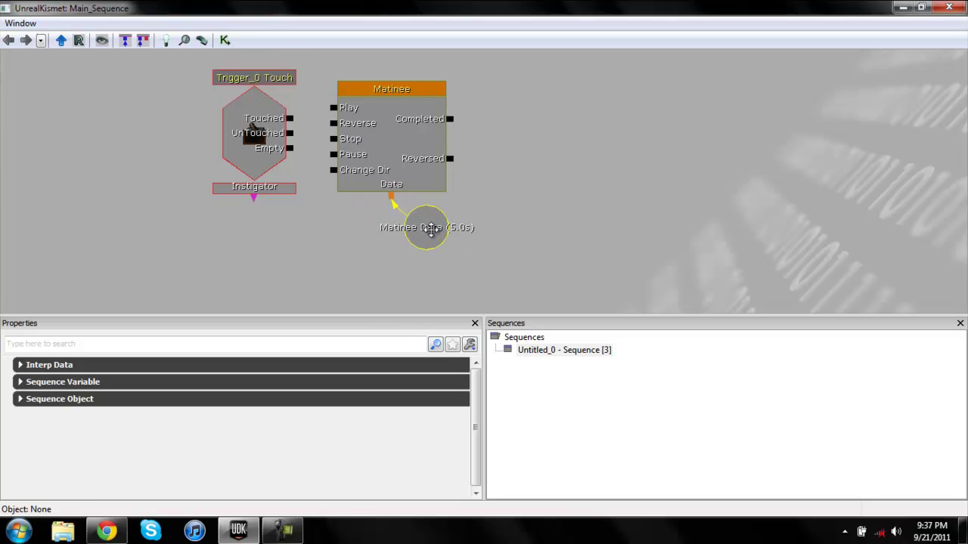
click(295, 122)
drag(294, 120, 333, 107)
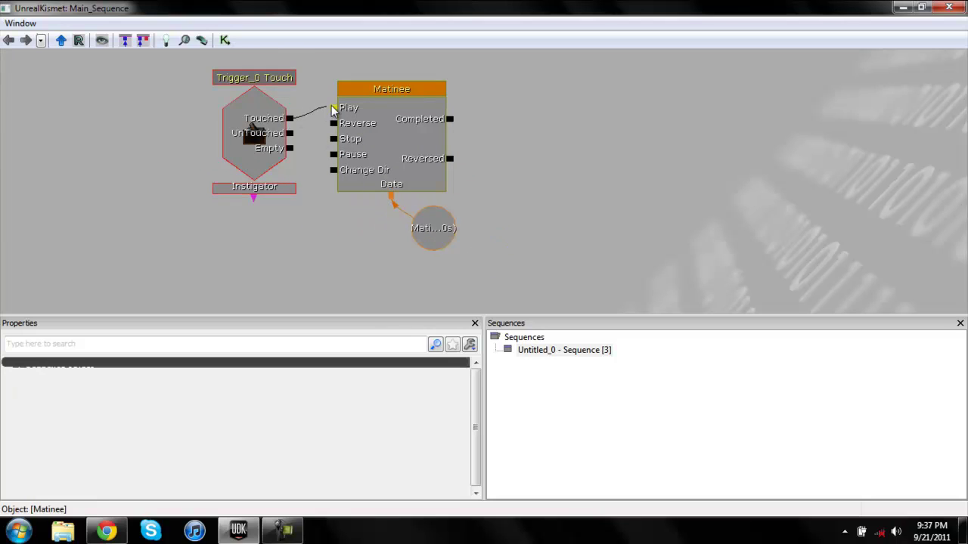
drag(290, 134, 333, 124)
- Set the Touch event's Max Trigger Count to 0
click(257, 121)
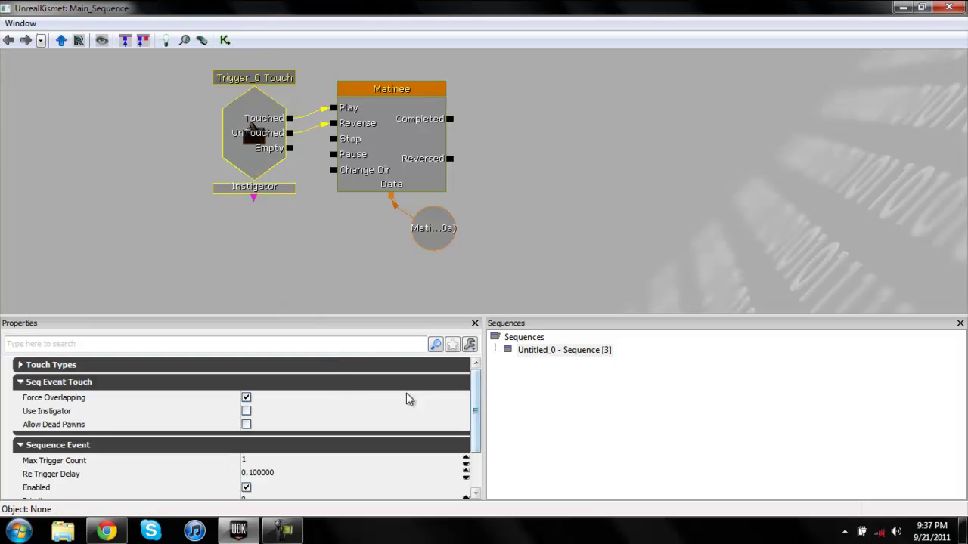
drag(479, 394, 479, 421)
click(249, 418)
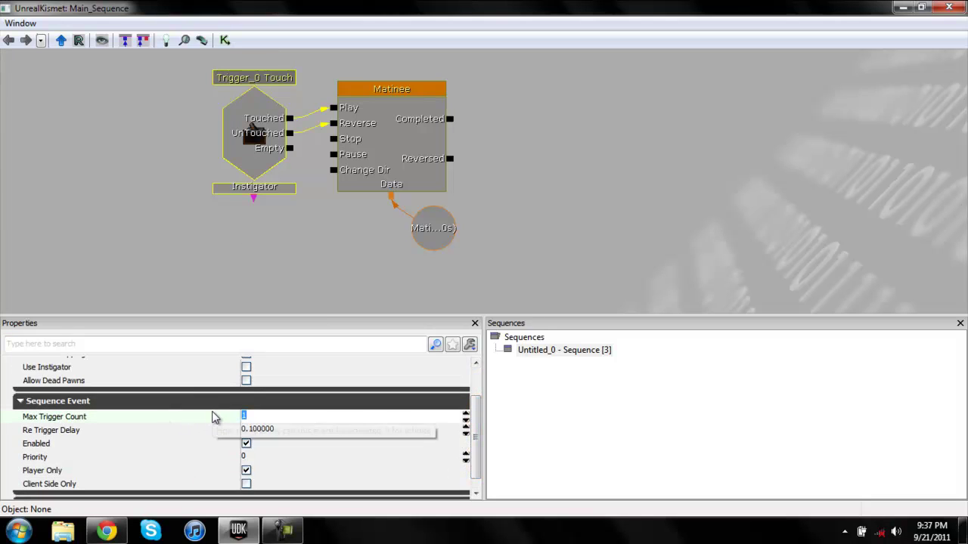
text(0)
click(541, 433)
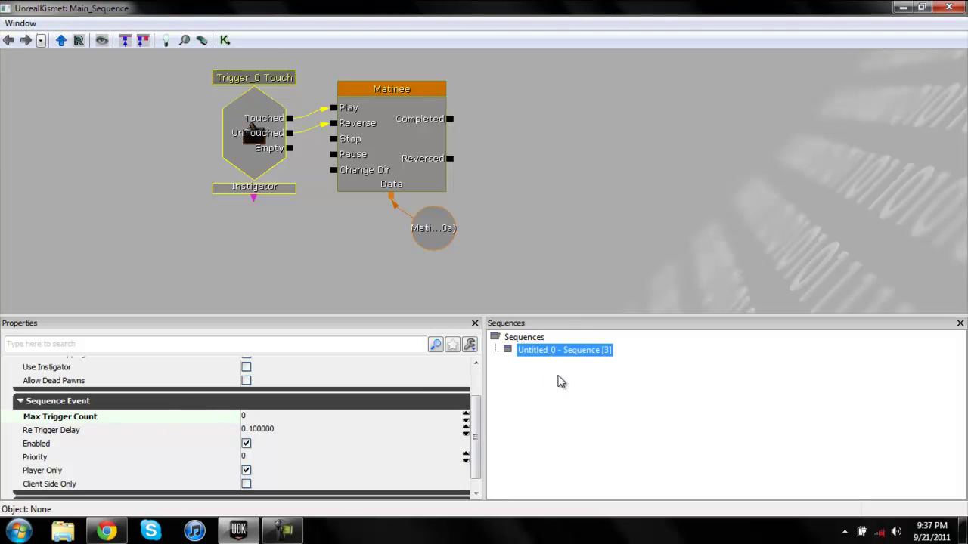
click(643, 281)
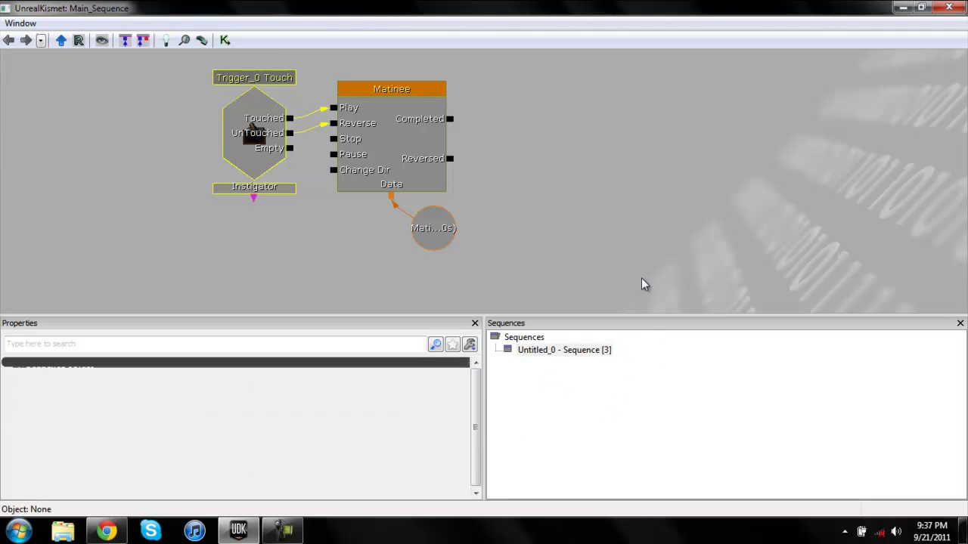
click(256, 136)
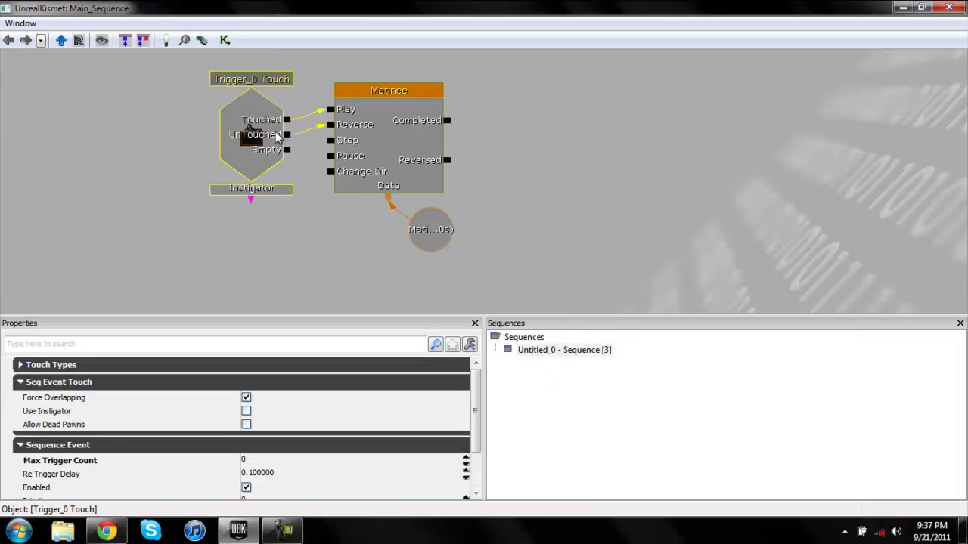
- Select the left blast door panel in the level viewport
click(392, 131)
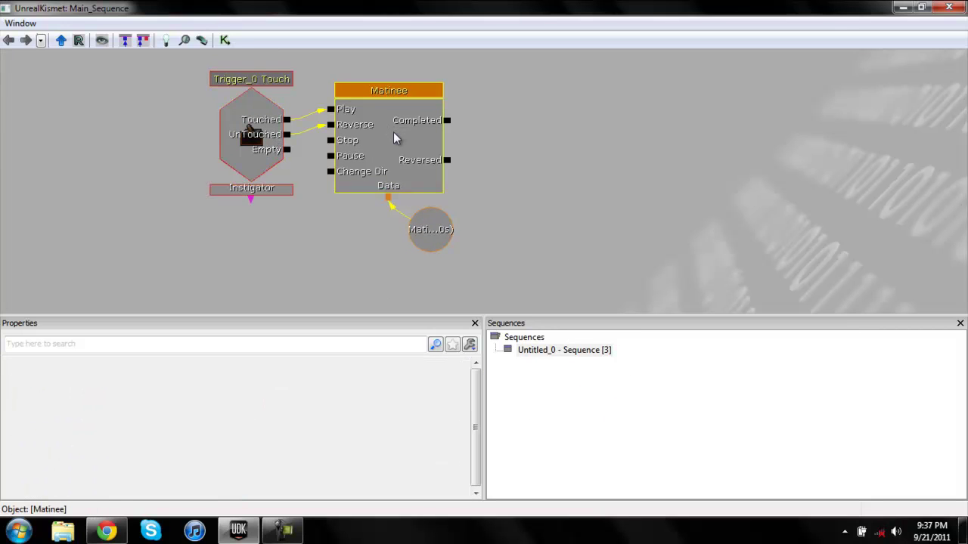
click(903, 8)
click(66, 505)
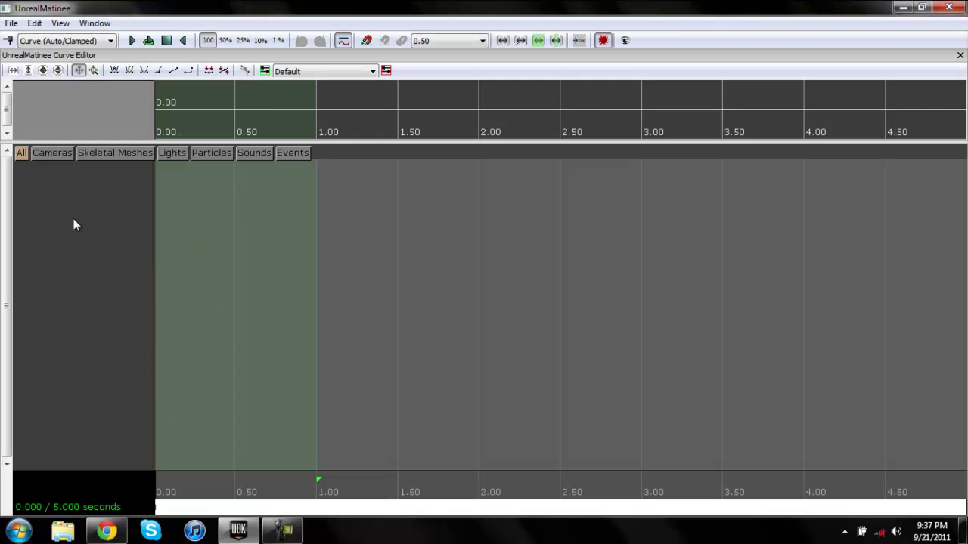
right_click(95, 250)
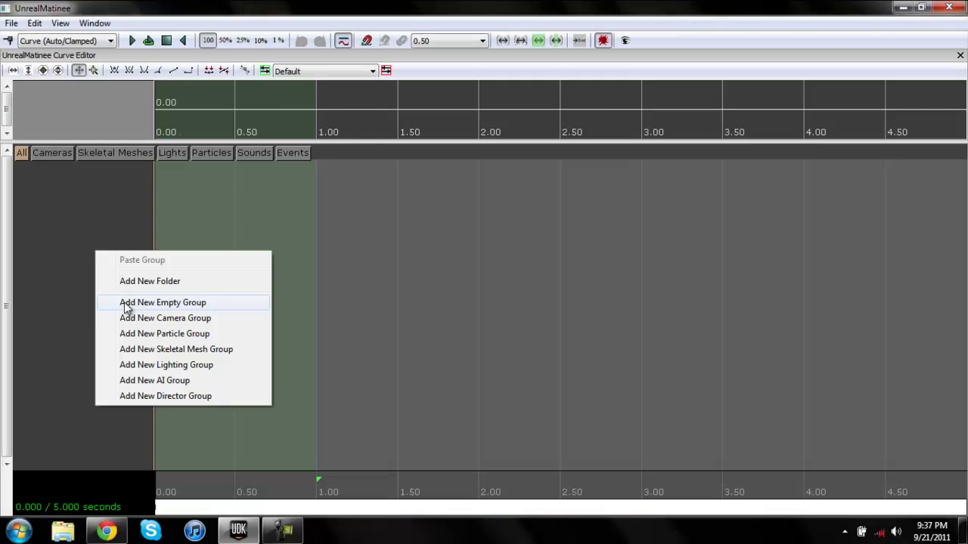
click(898, 8)
click(430, 189)
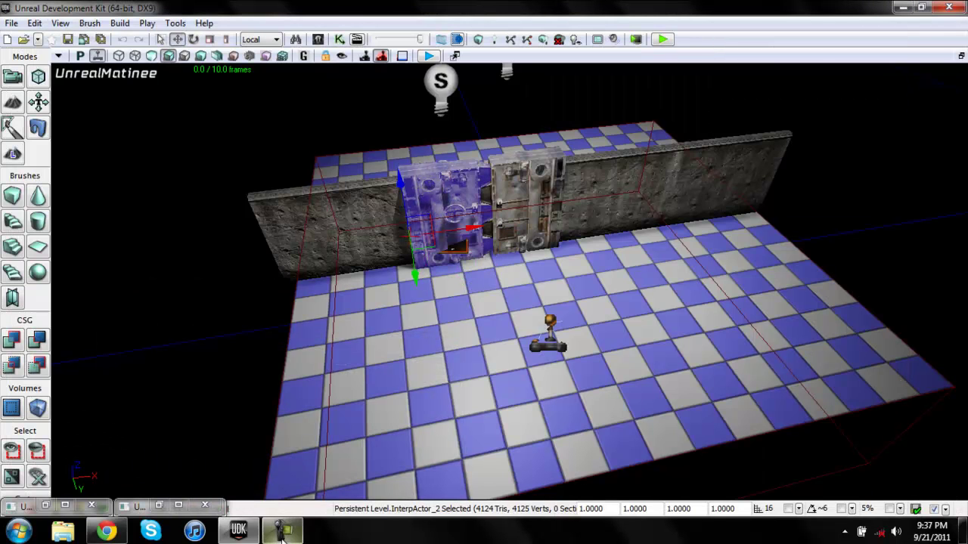
click(203, 508)
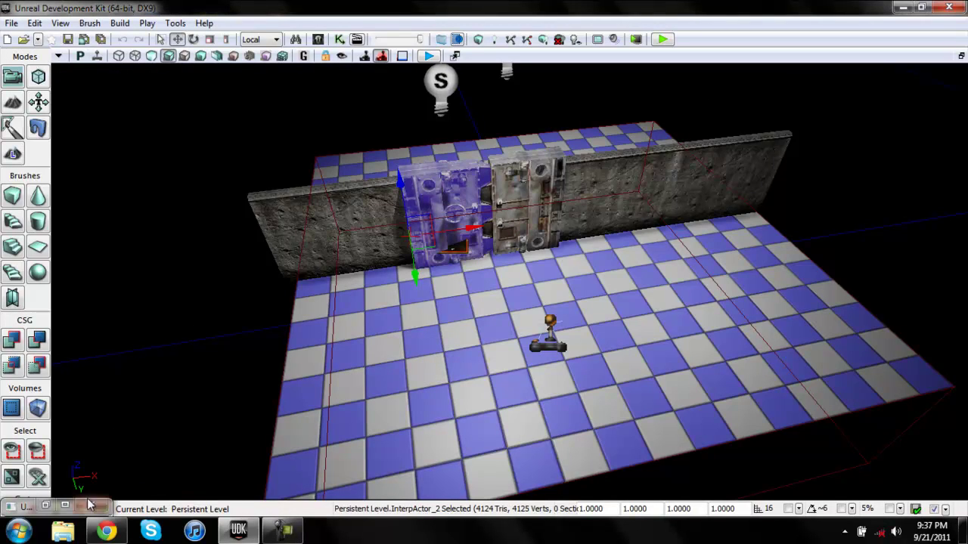
- Open the new Matinee's editor, showing an empty 5-second timeline
click(65, 505)
double_click(441, 133)
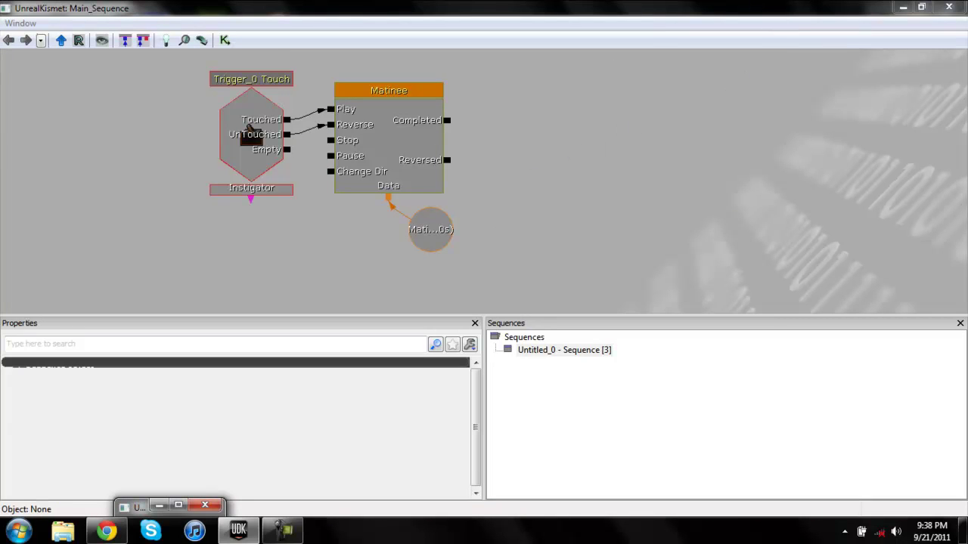
click(949, 7)
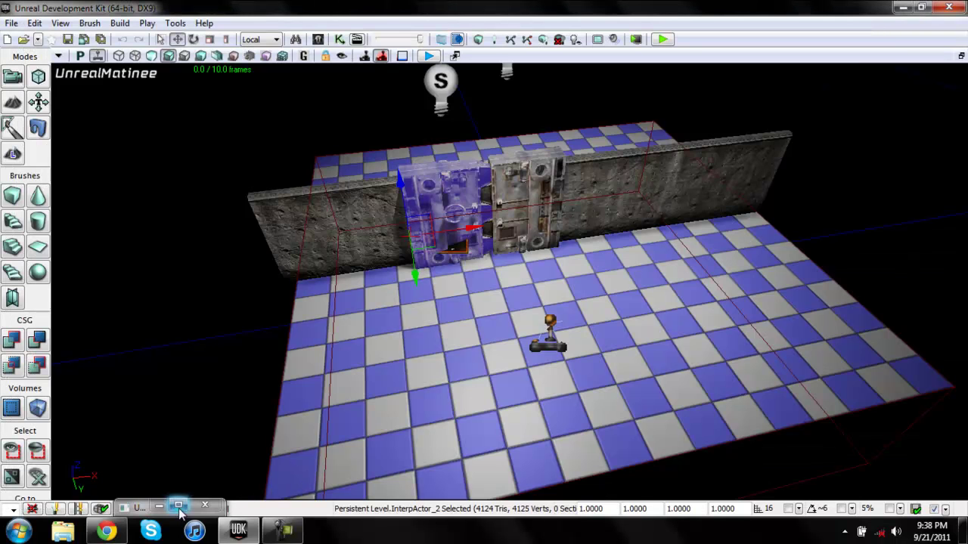
click(179, 505)
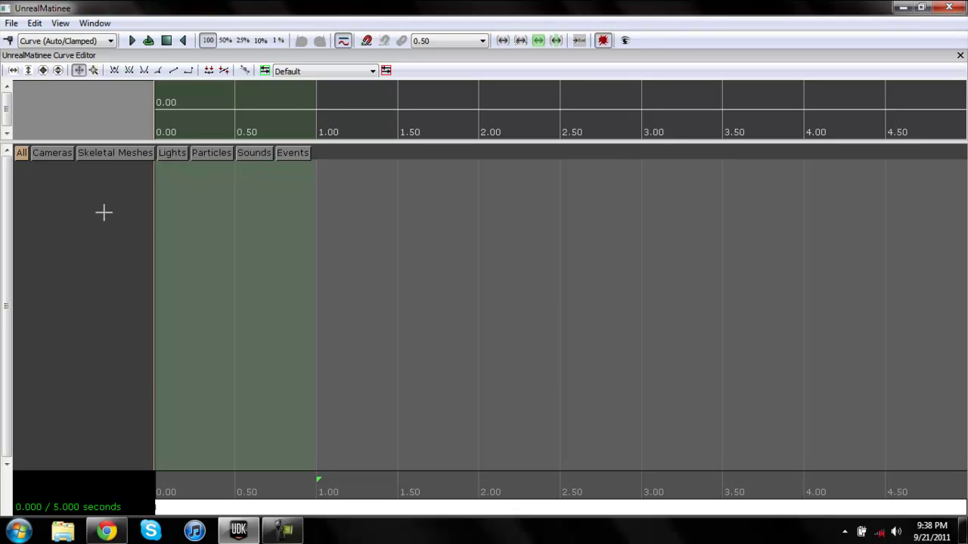
- Add a group named NewGroup with a Movement track for the door
right_click(123, 231)
click(189, 281)
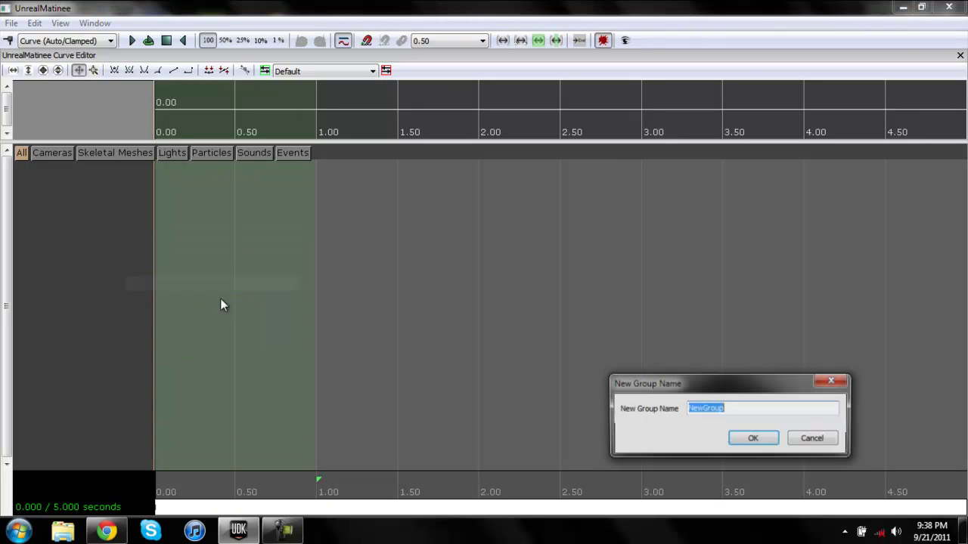
click(749, 438)
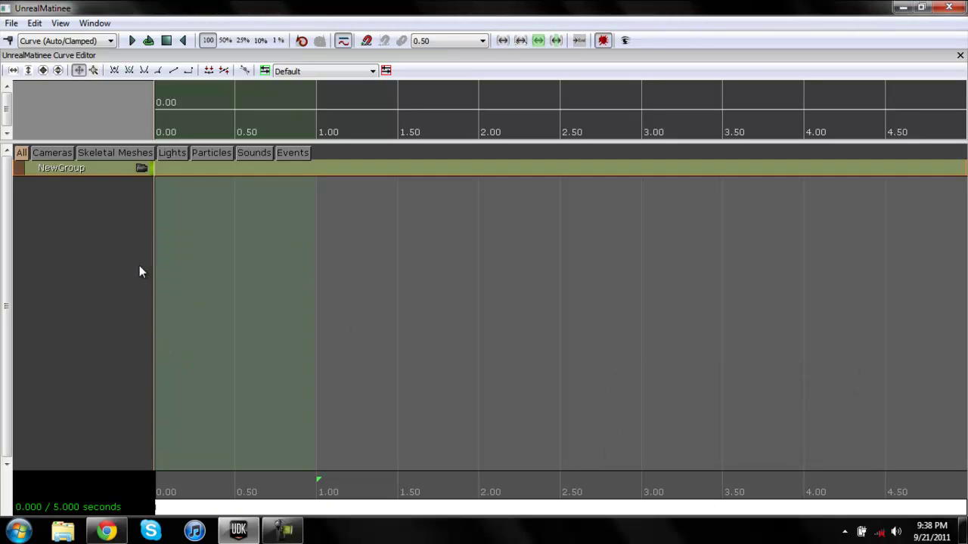
right_click(83, 174)
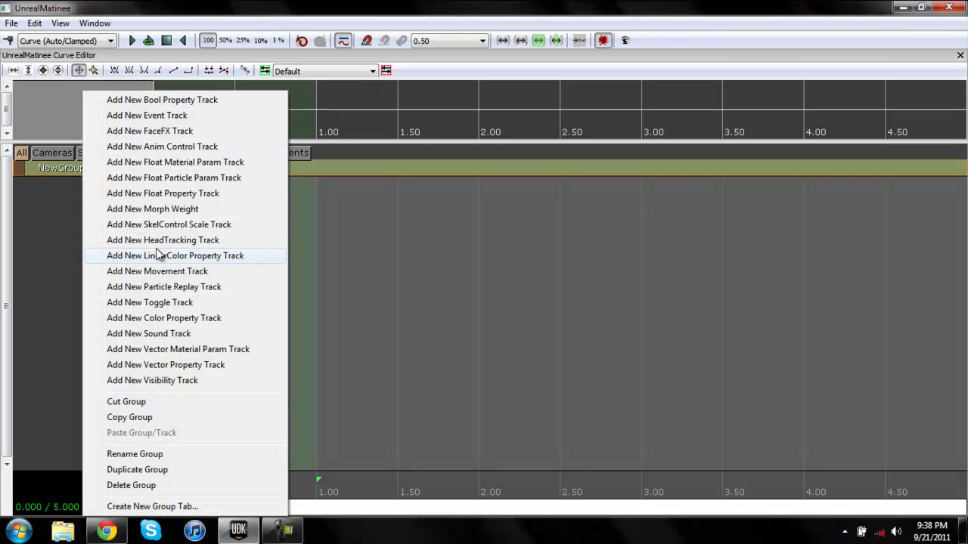
click(147, 271)
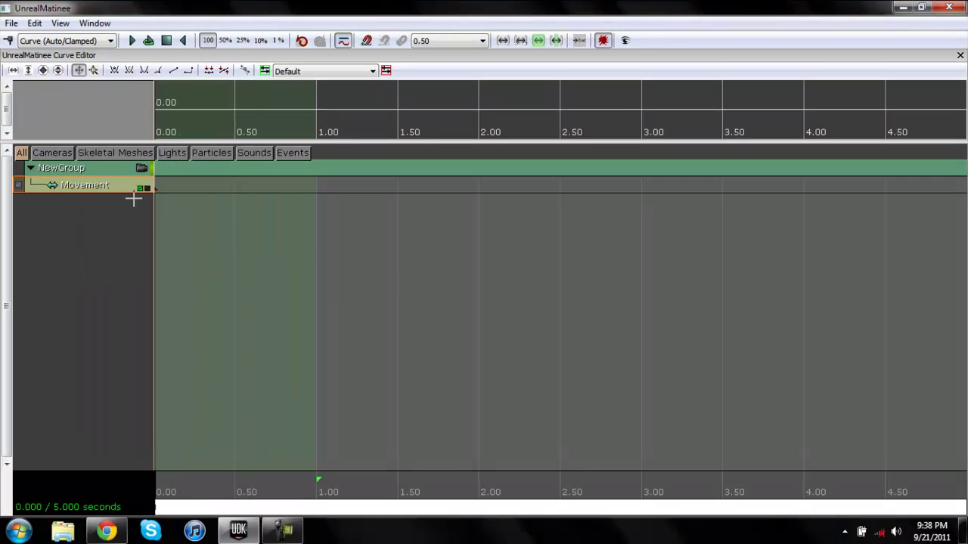
- Stretch the Matinee window down, right and left to reveal the curve editor and timeline
click(904, 8)
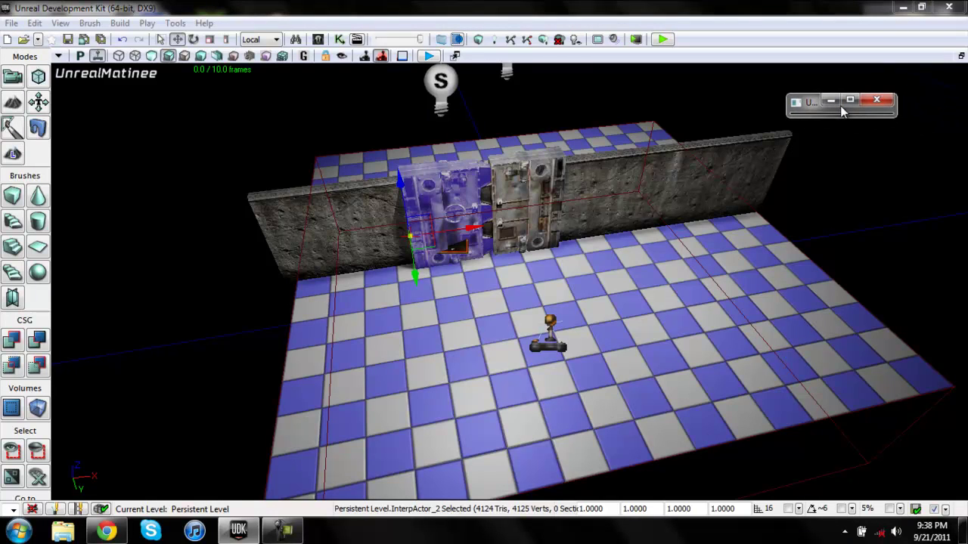
click(839, 155)
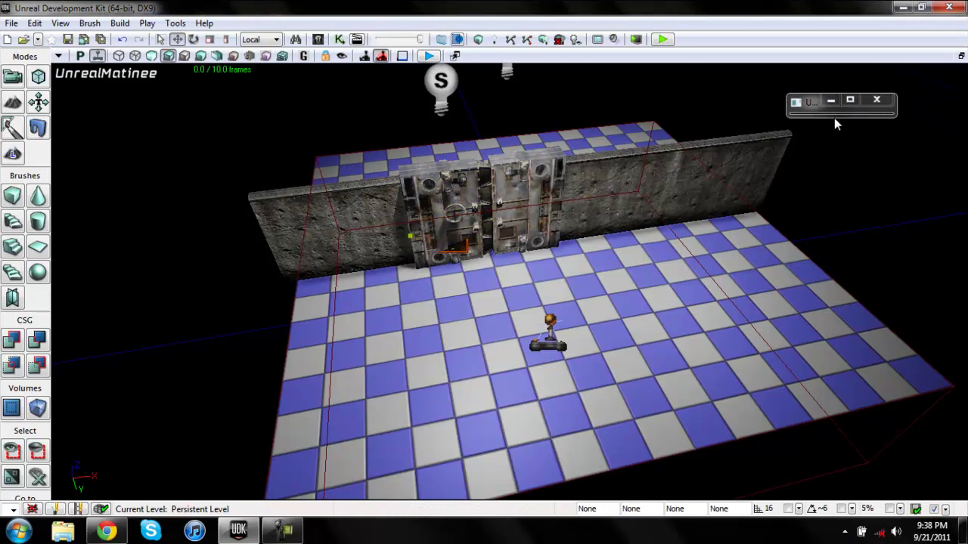
drag(834, 115, 839, 460)
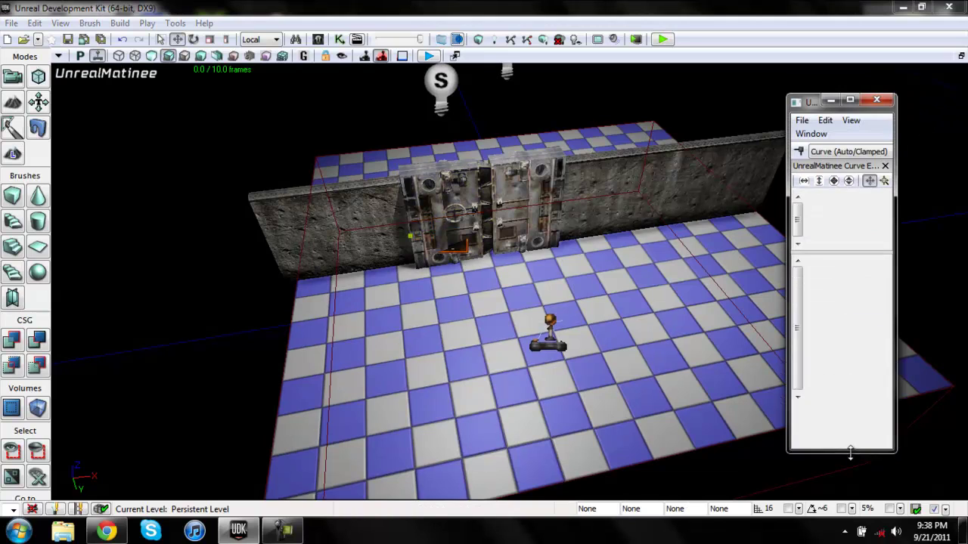
drag(894, 311, 967, 309)
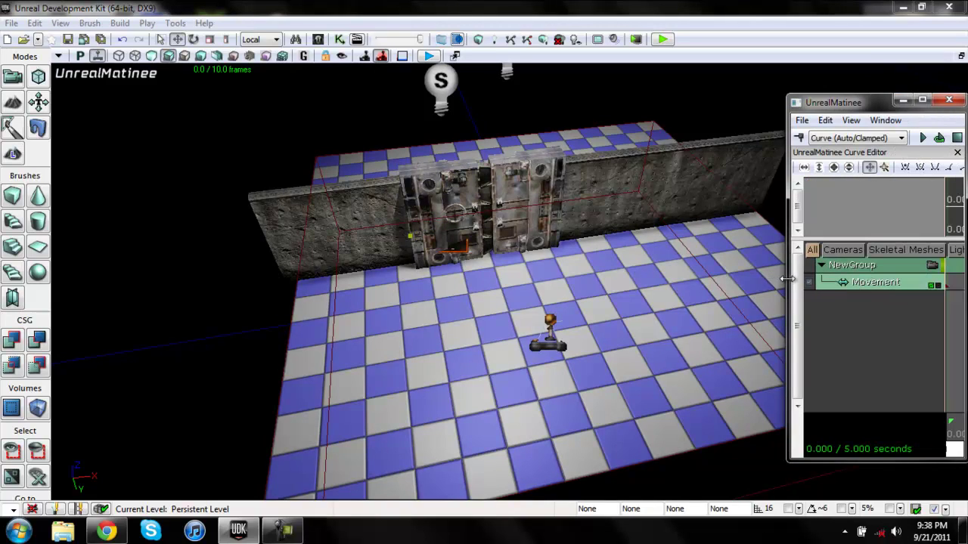
drag(787, 279, 560, 279)
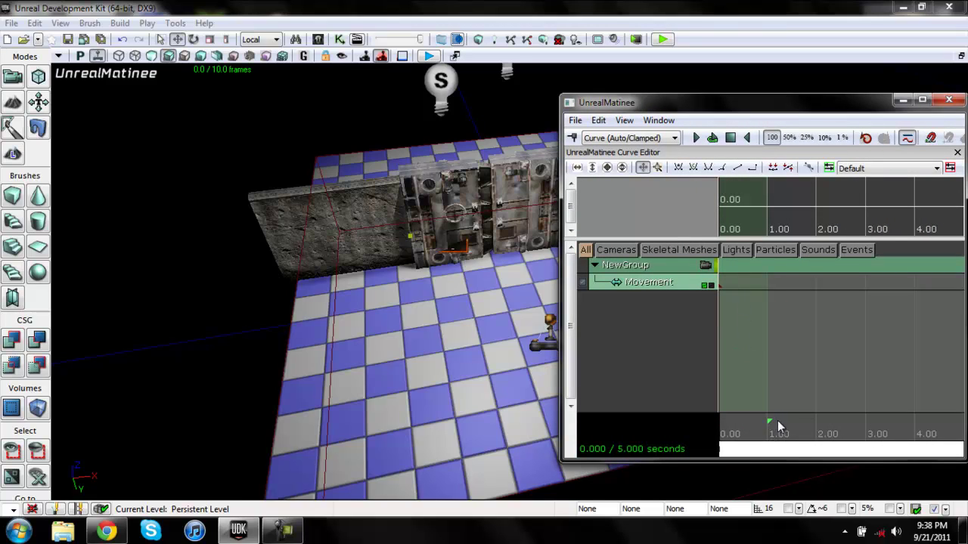
- Set the loop end to 2.00 s, then move the time to 2 seconds with the door selected
mouse_move(777, 421)
mouse_down()
mouse_move(802, 420)
mouse_move(766, 422)
mouse_up()
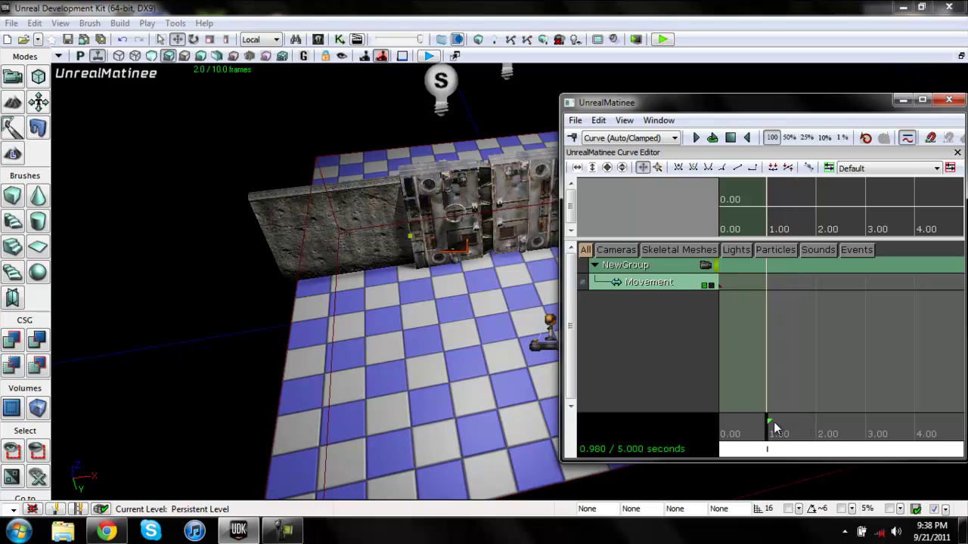
drag(822, 418, 824, 420)
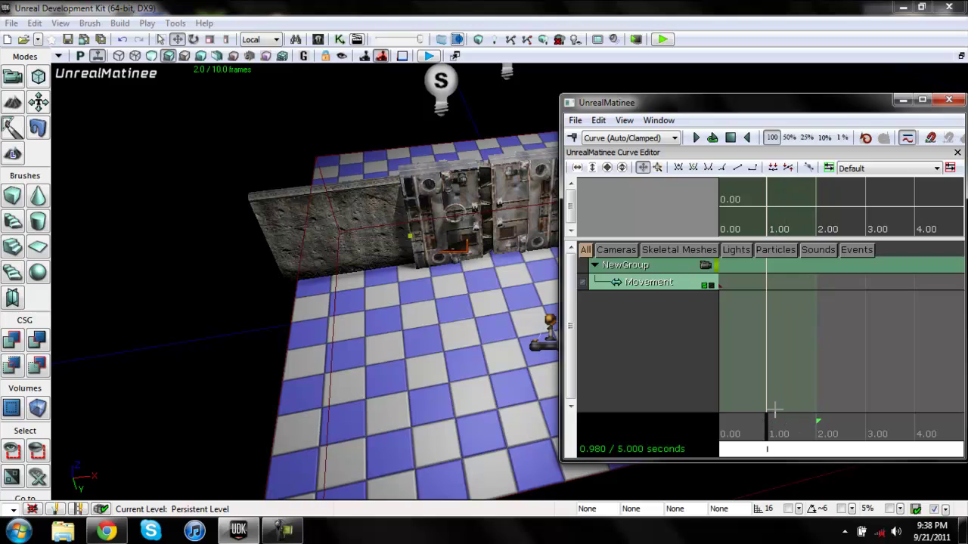
drag(764, 425, 708, 425)
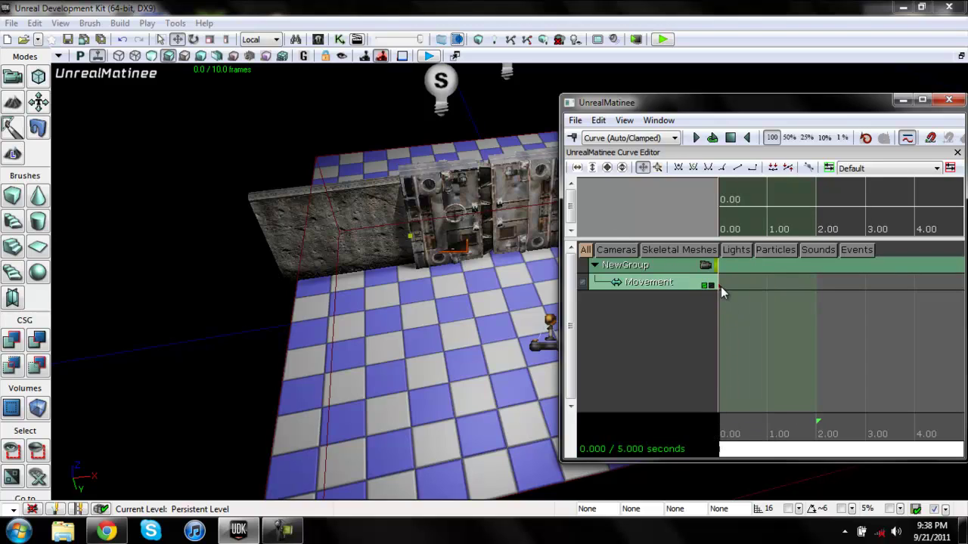
click(444, 197)
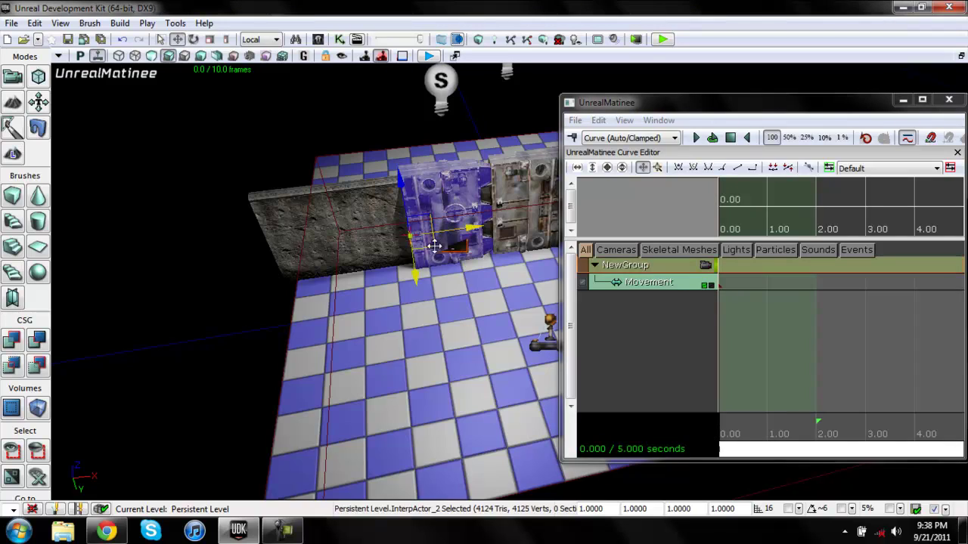
click(809, 420)
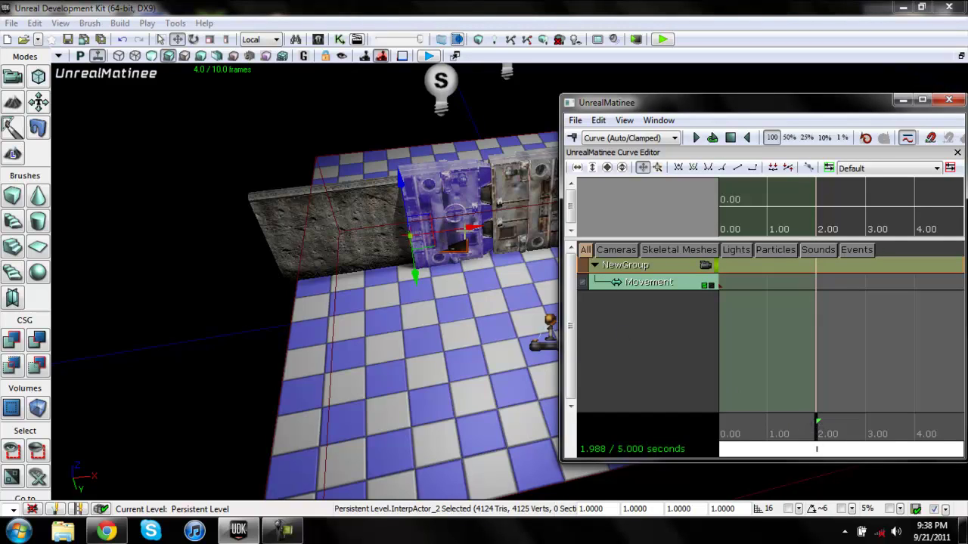
click(472, 227)
- Slide the left door open along X, key it at 1.99 s, and preview the motion
drag(451, 231, 395, 235)
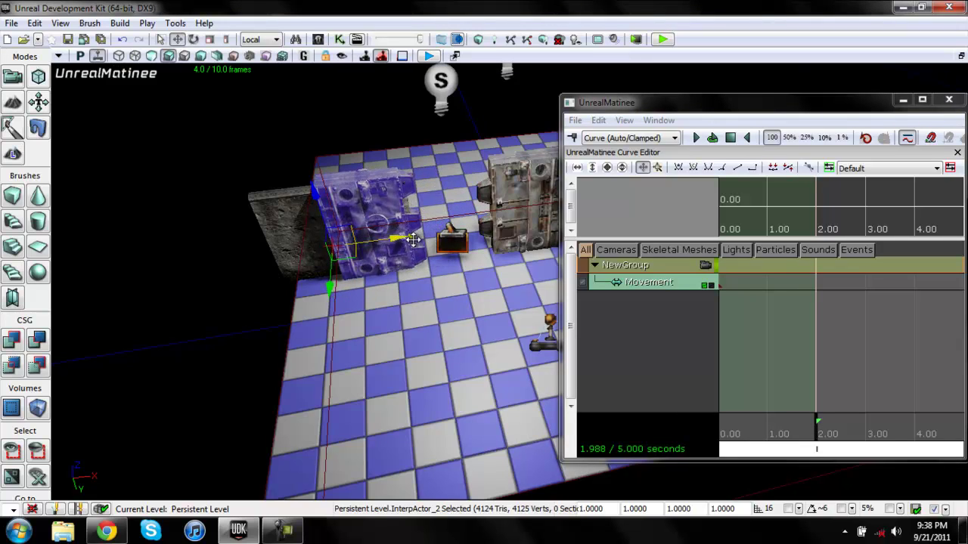
drag(403, 238, 459, 229)
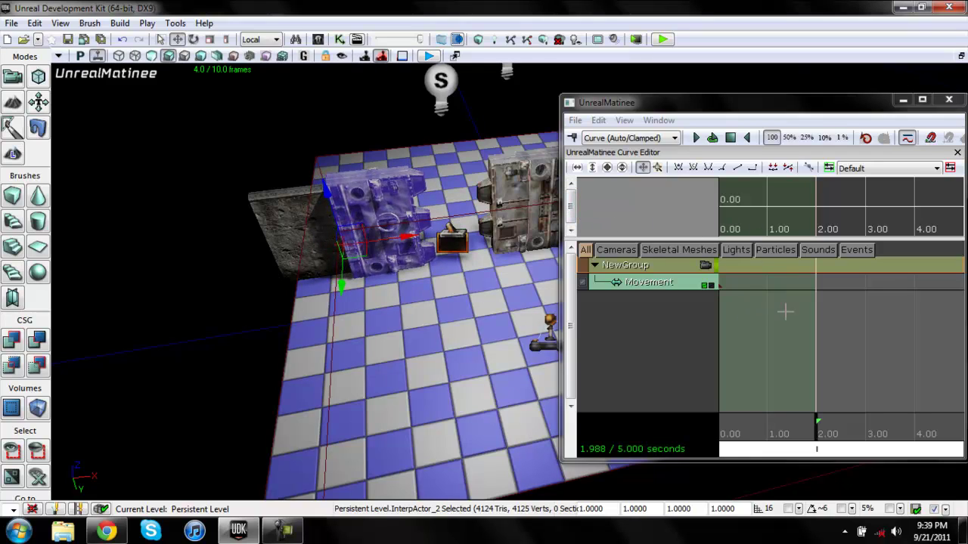
click(816, 286)
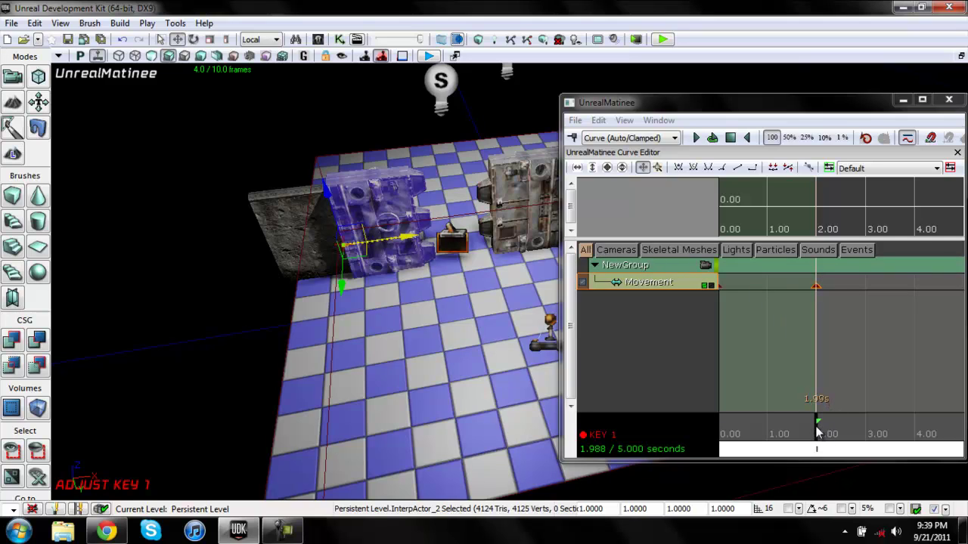
drag(817, 431, 721, 423)
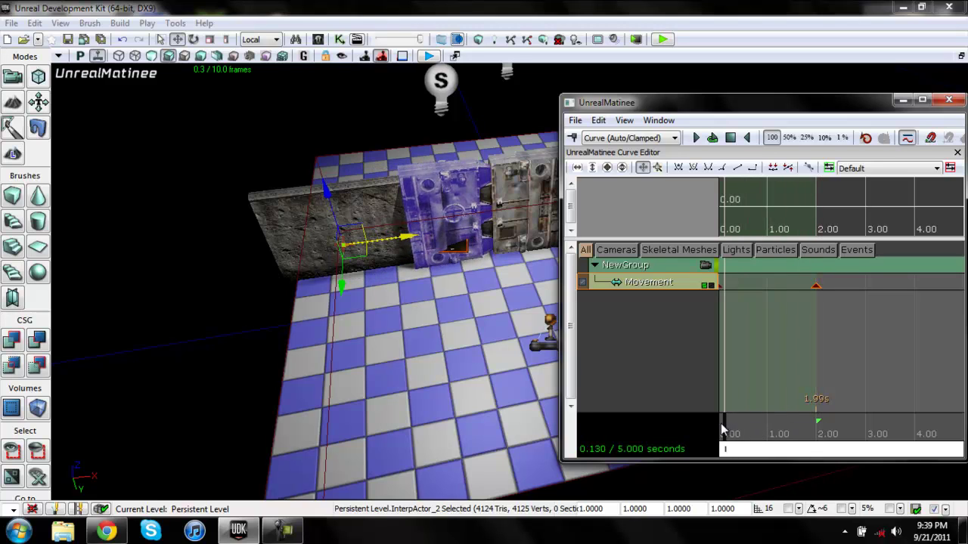
key(space)
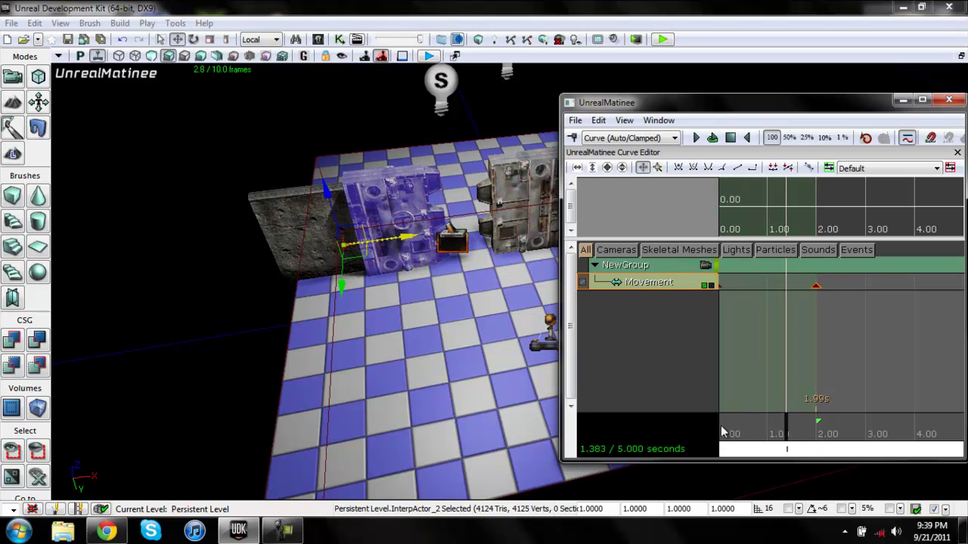
click(709, 427)
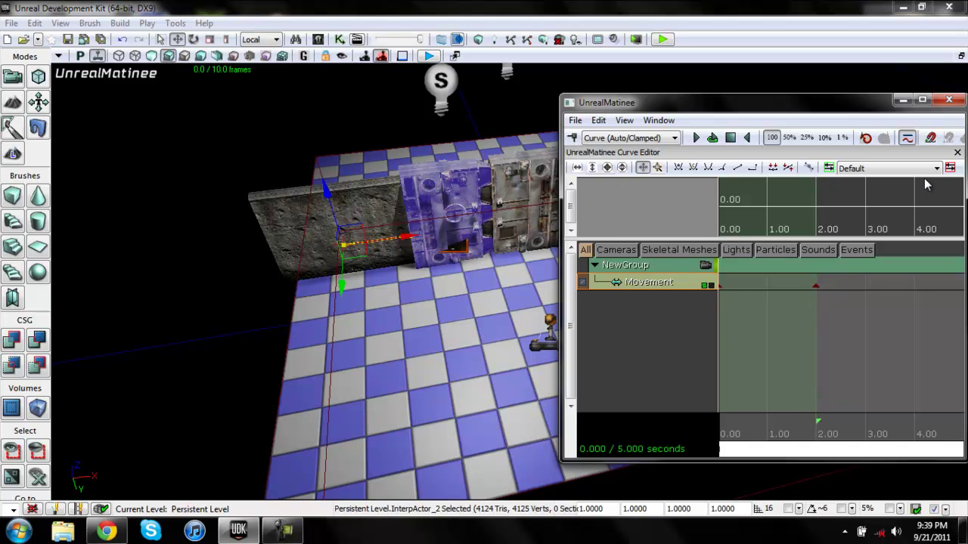
- Close Matinee and Map Check, then Build All so only the KillZ warning remains
click(948, 99)
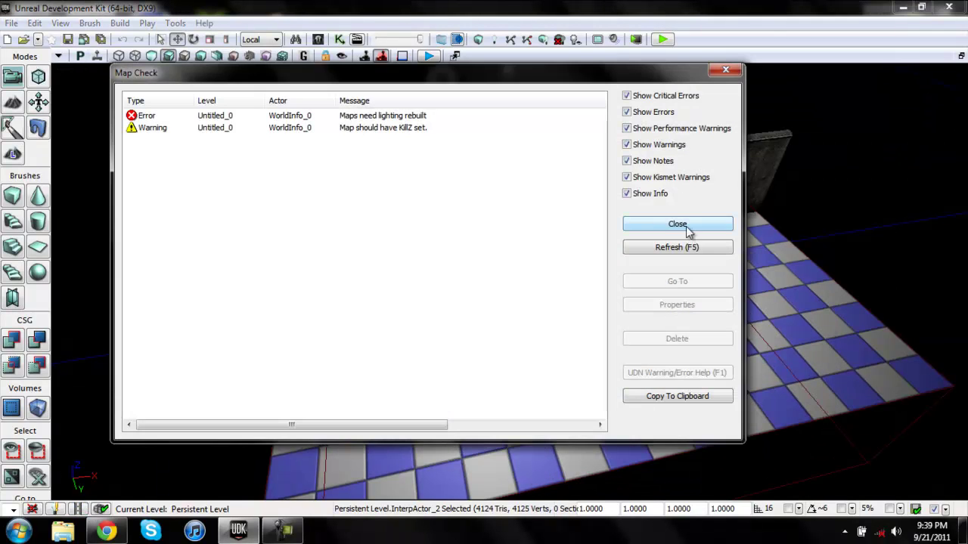
click(685, 226)
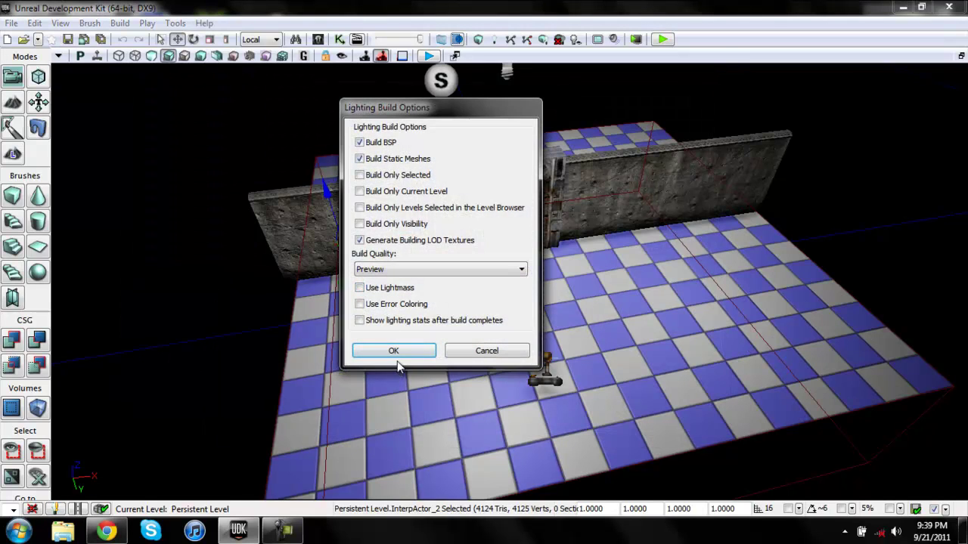
click(395, 352)
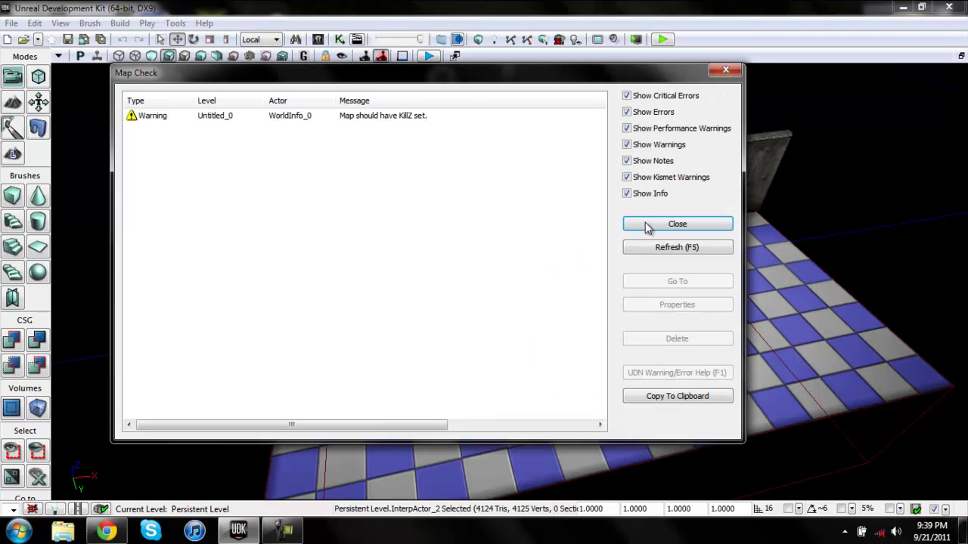
click(642, 223)
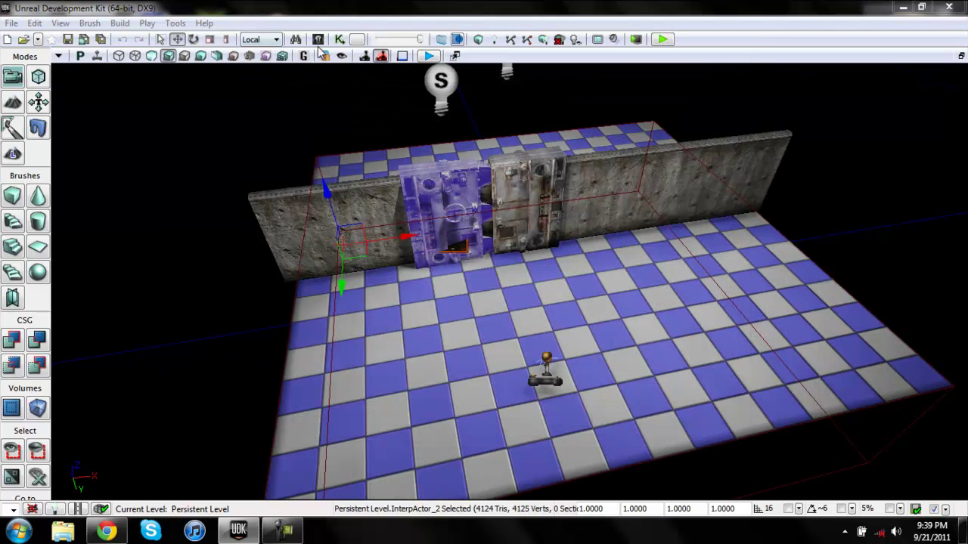
- Launch a Play-in-Editor preview and walk up to and around the blast door panels
click(658, 42)
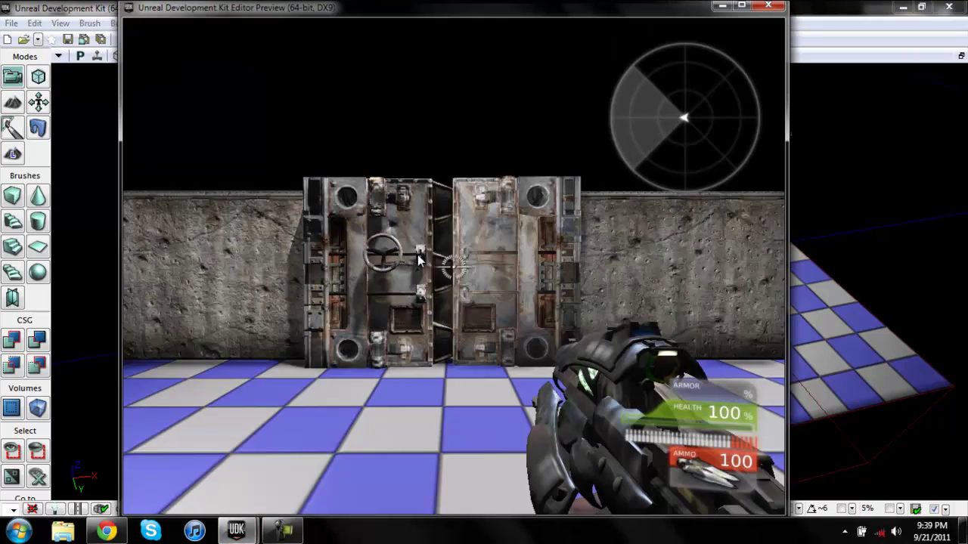
key(w)
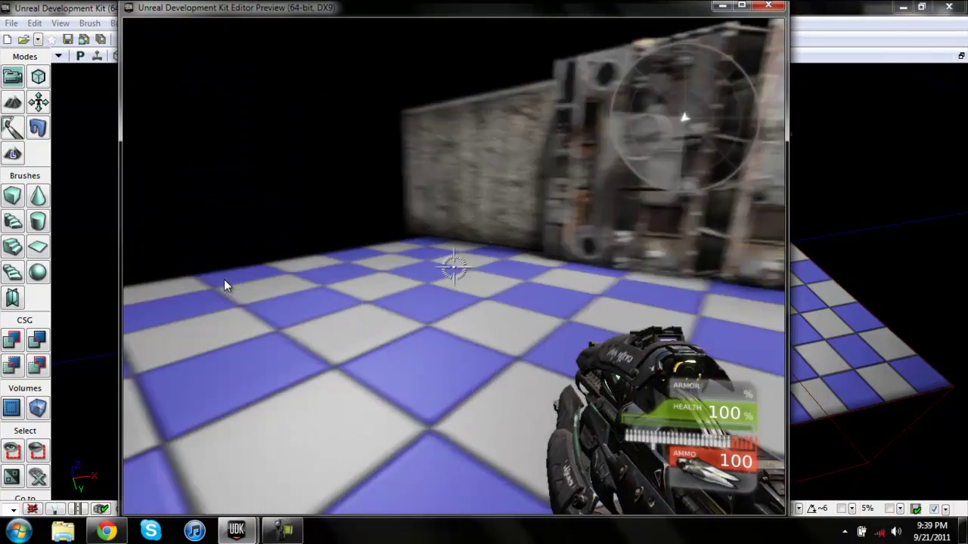
key(s)
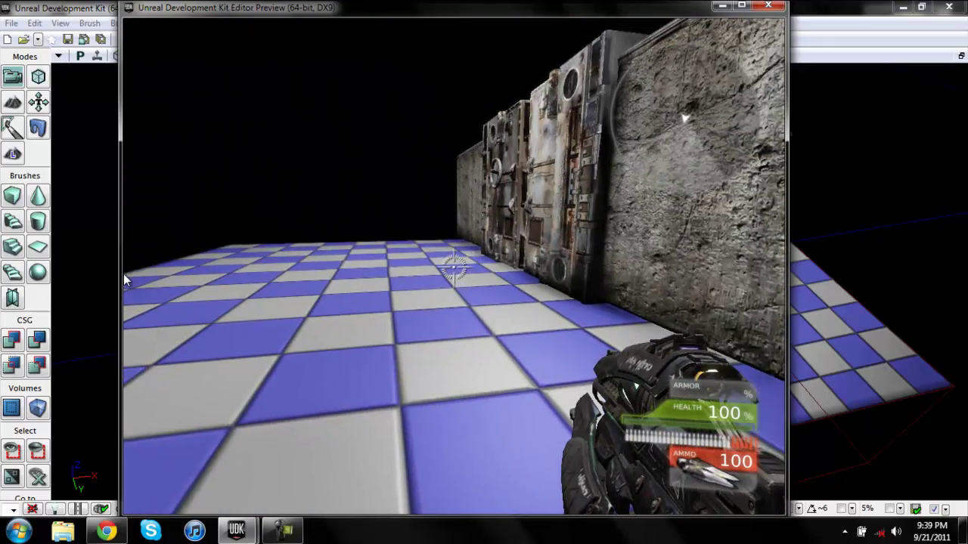
key(w)
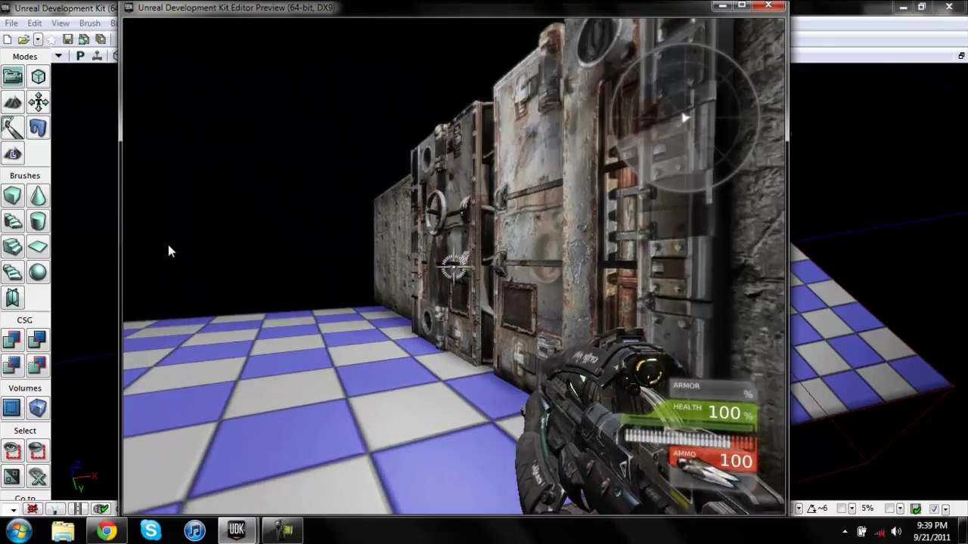
key(w)
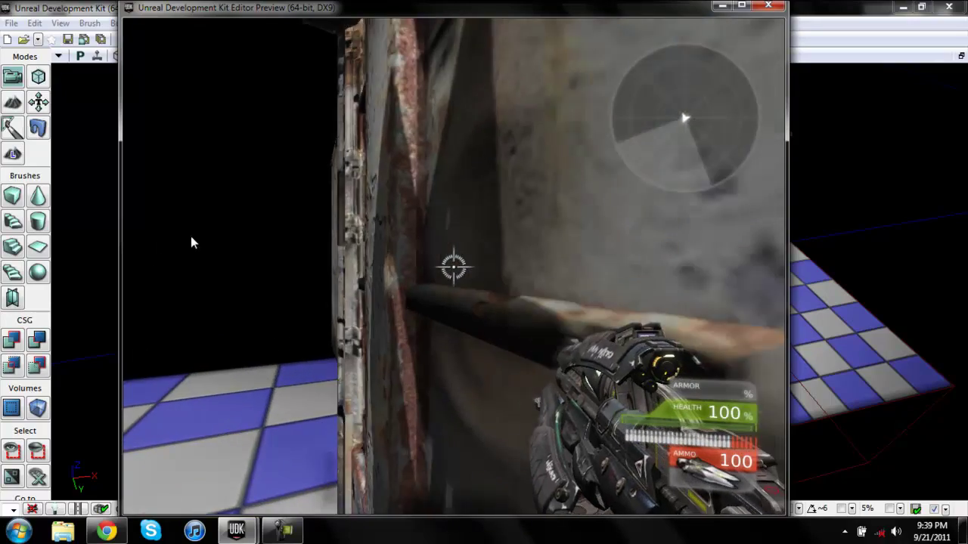
key(s)
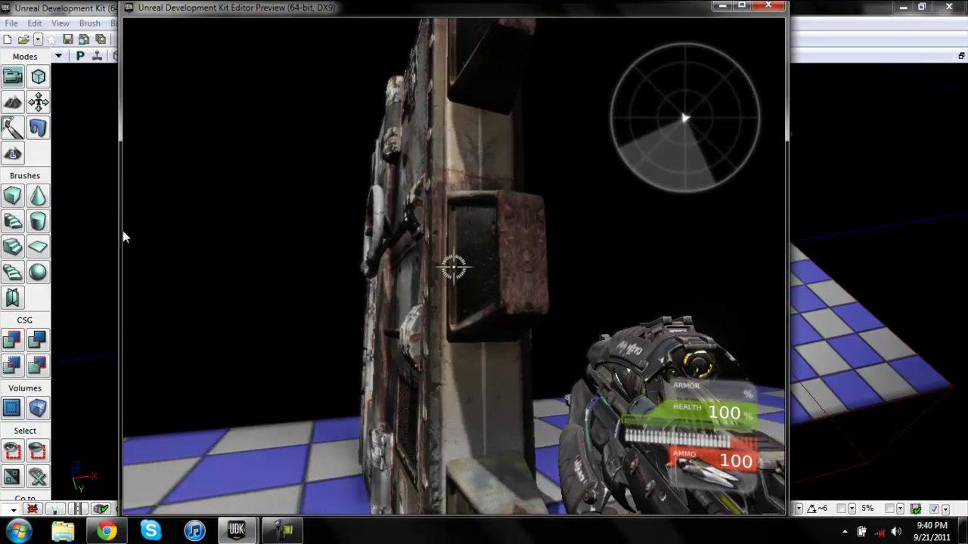
key(s)
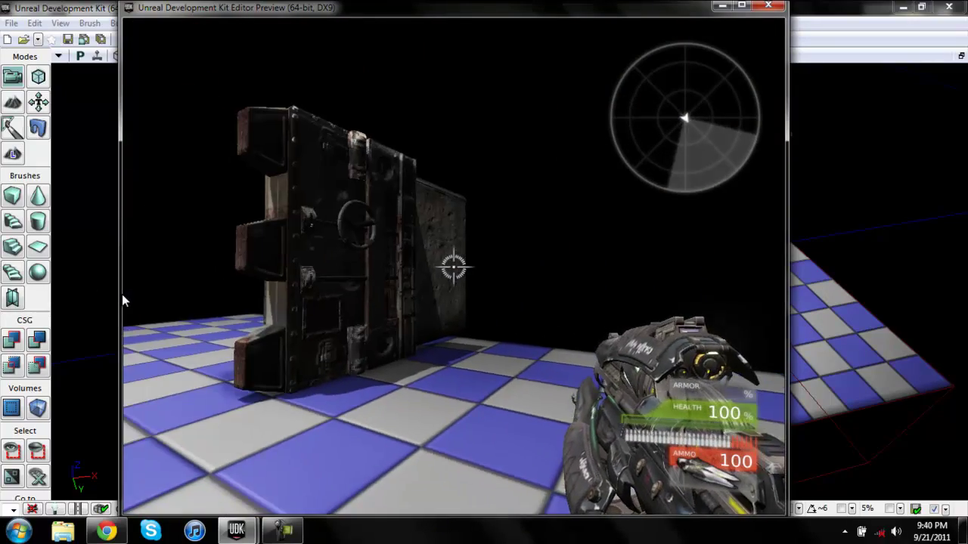
key(a)
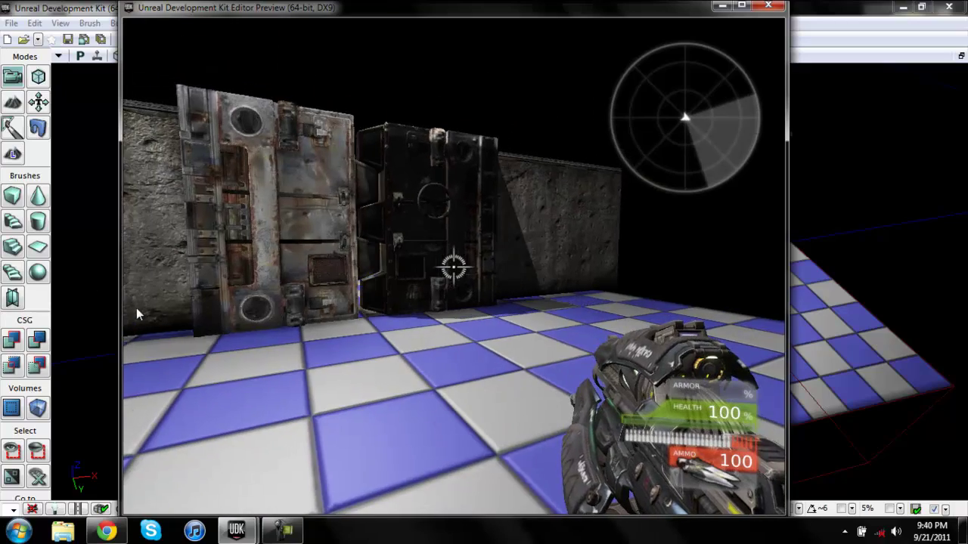
key(w)
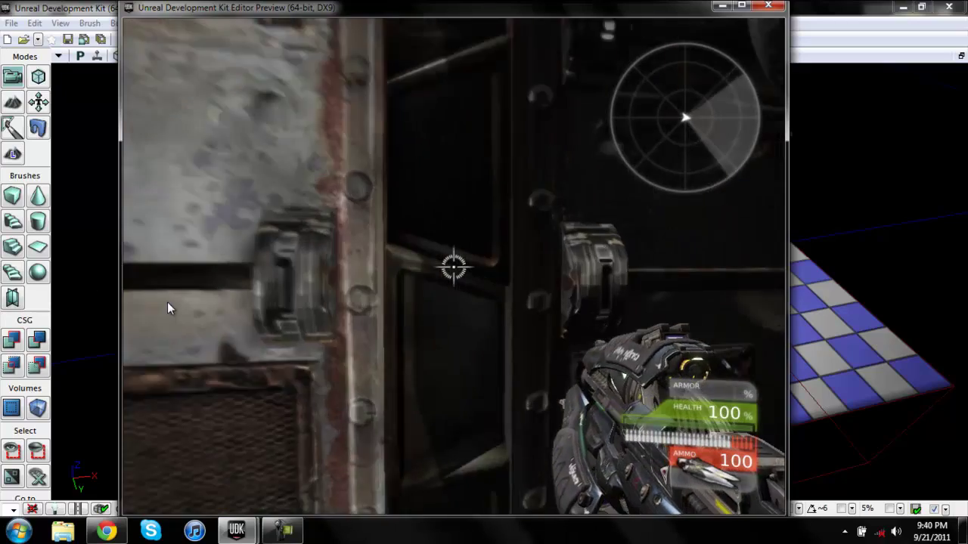
key(s)
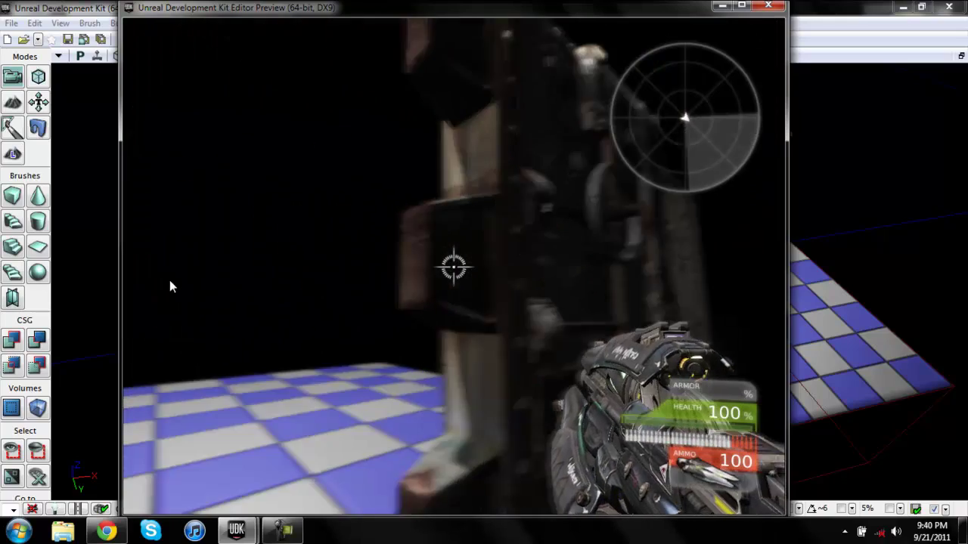
key(s)
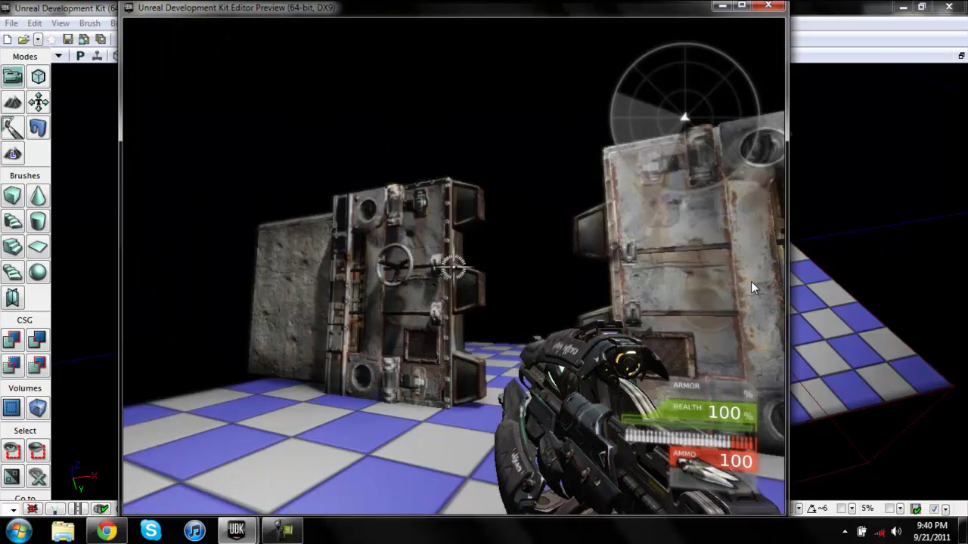
- Fire the weapon at both door panels while turning, then exit the preview with Escape
click(760, 285)
click(777, 288)
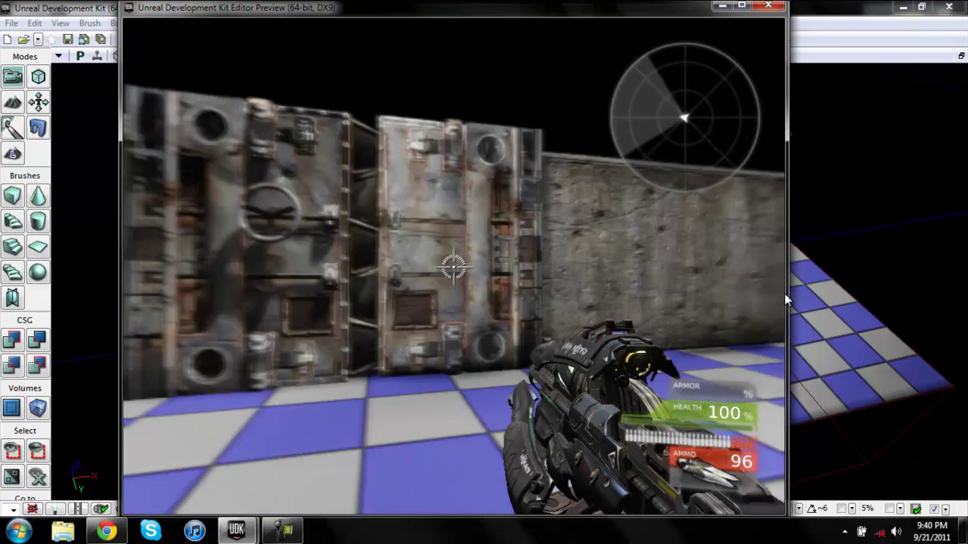
drag(784, 293, 605, 292)
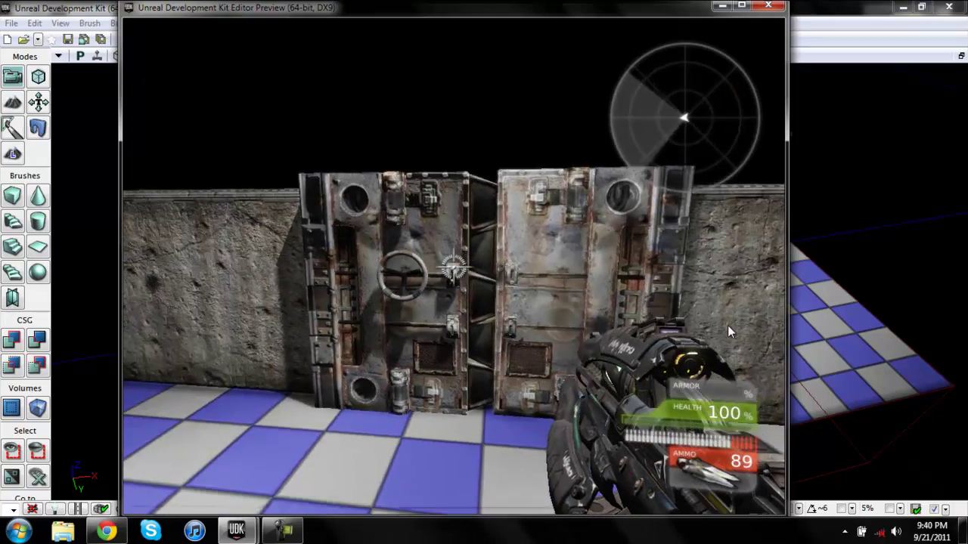
key(Escape)
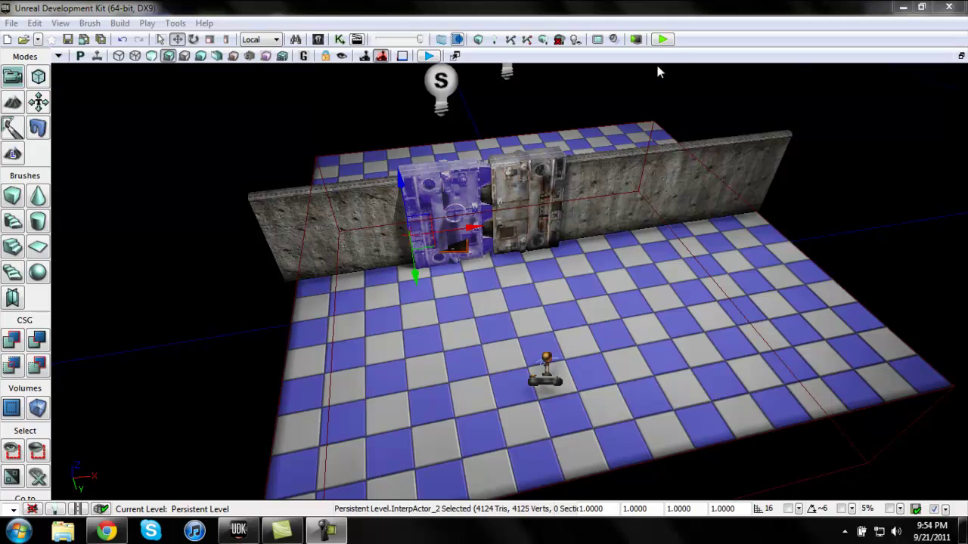
click(661, 40)
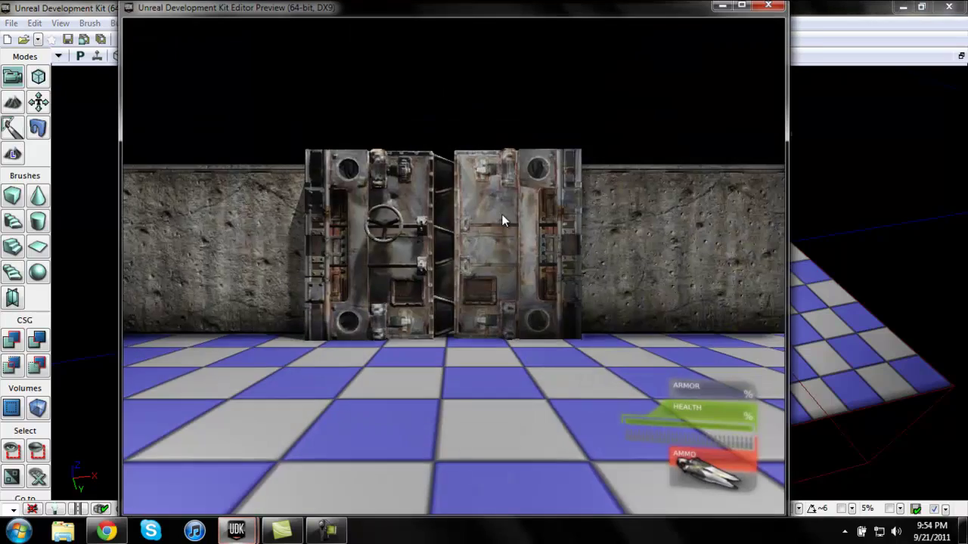
key(w)
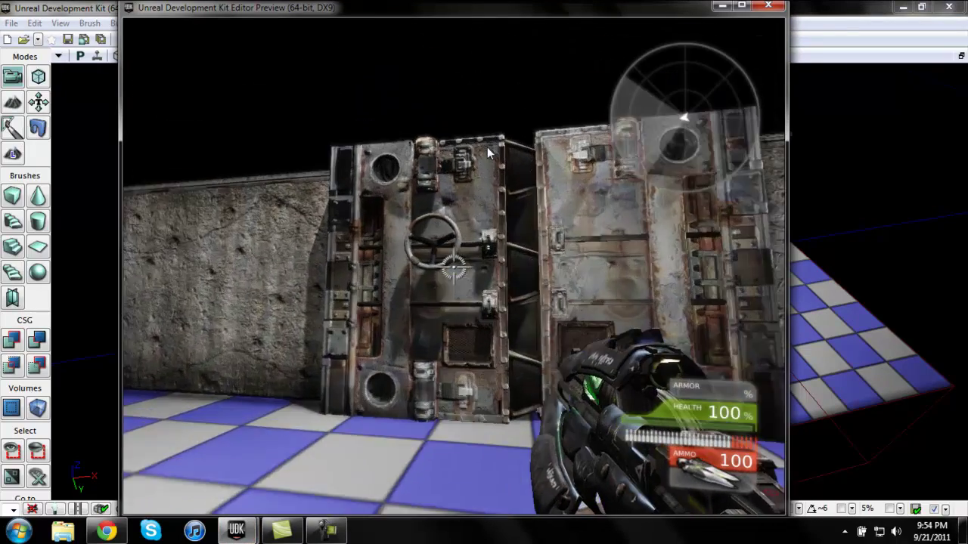
key(w)
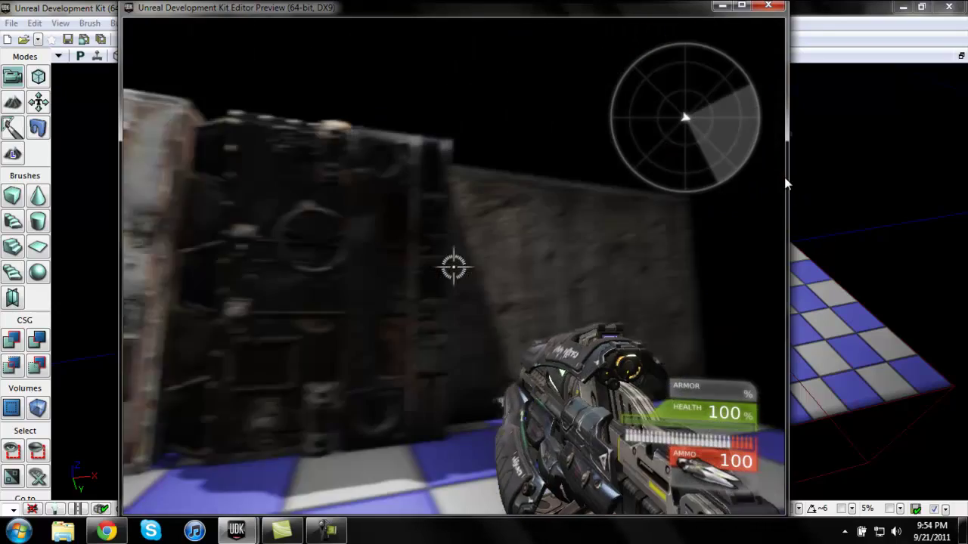
key(w)
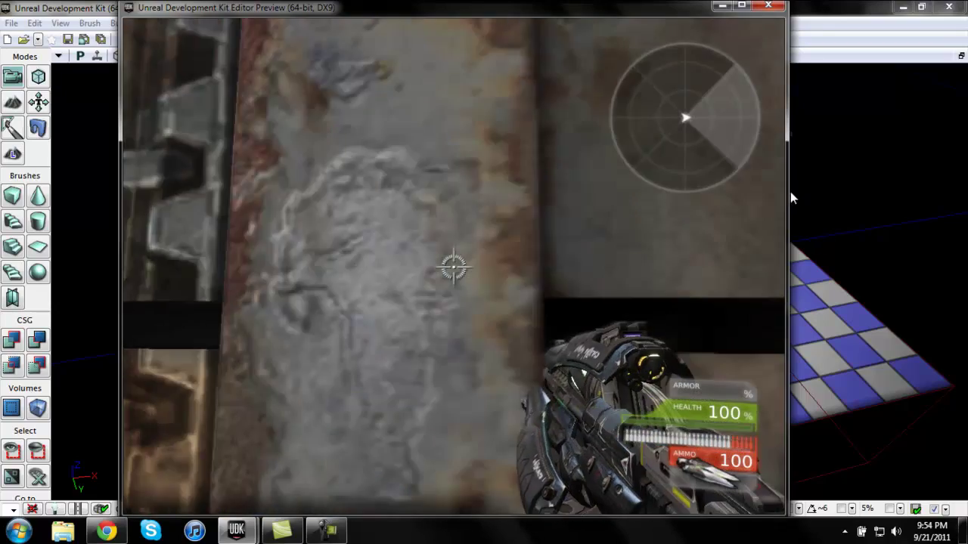
key(w)
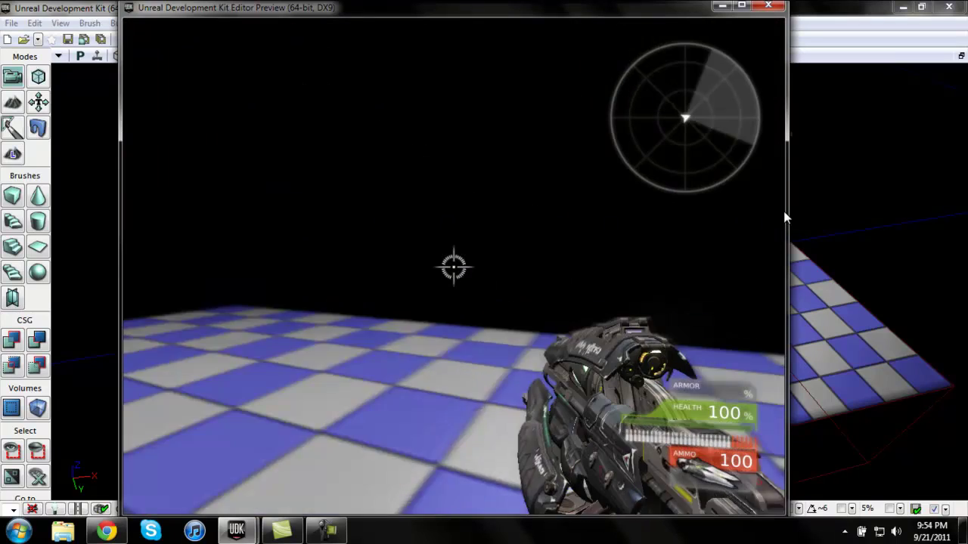
key(Escape)
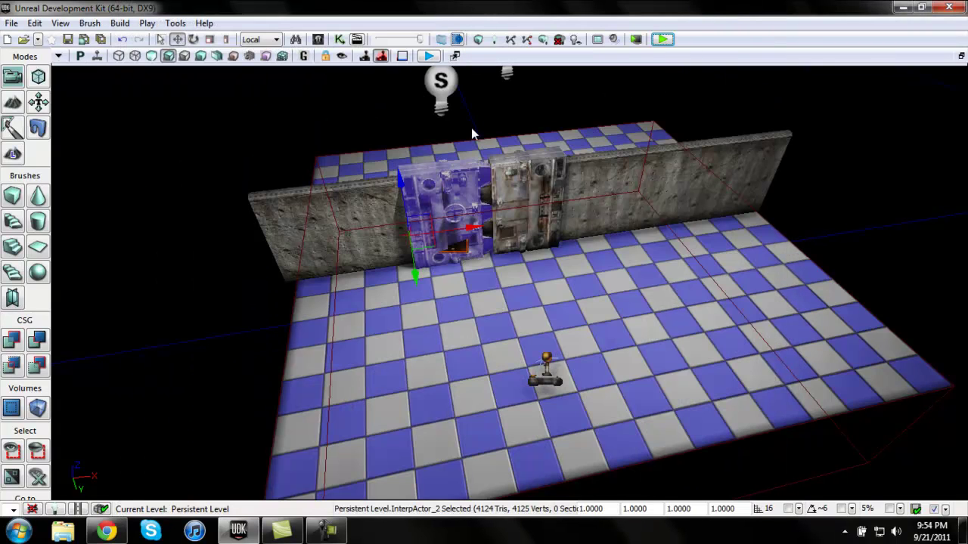
- Set the left door InterpActor's Collision Type to COLLIDE_BlockAll in its Properties window
double_click(446, 181)
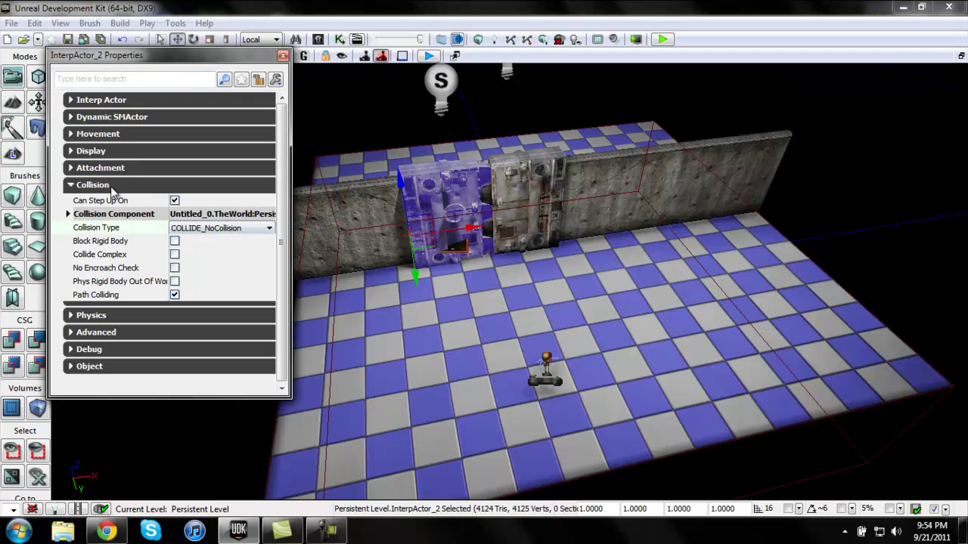
click(227, 229)
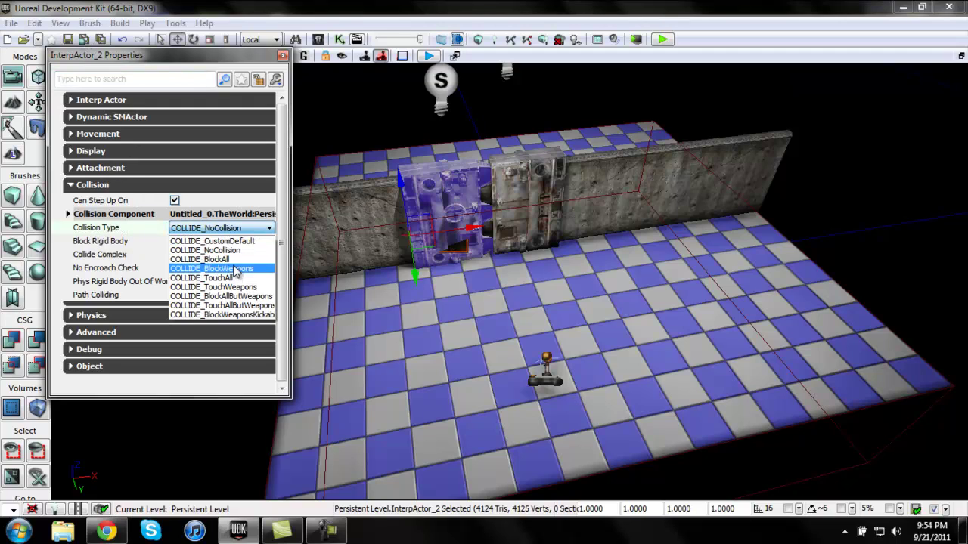
click(228, 260)
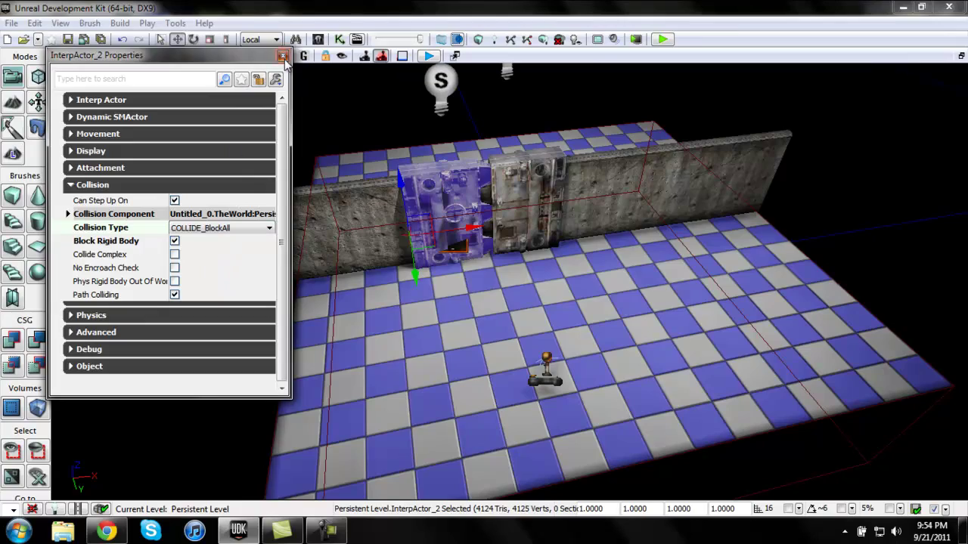
click(282, 56)
- Playtest by repeatedly walking into the blast doors to confirm they block the player, then exit
click(661, 38)
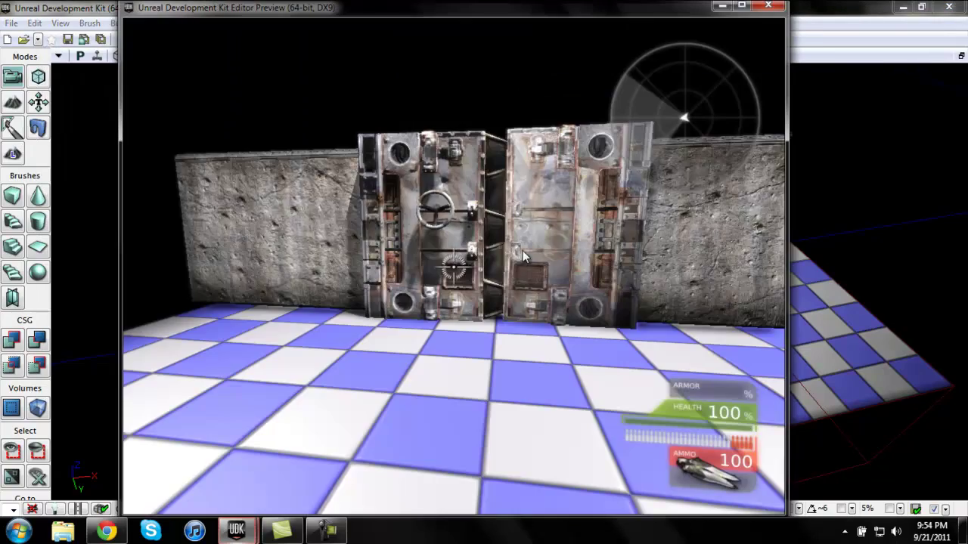
key(w)
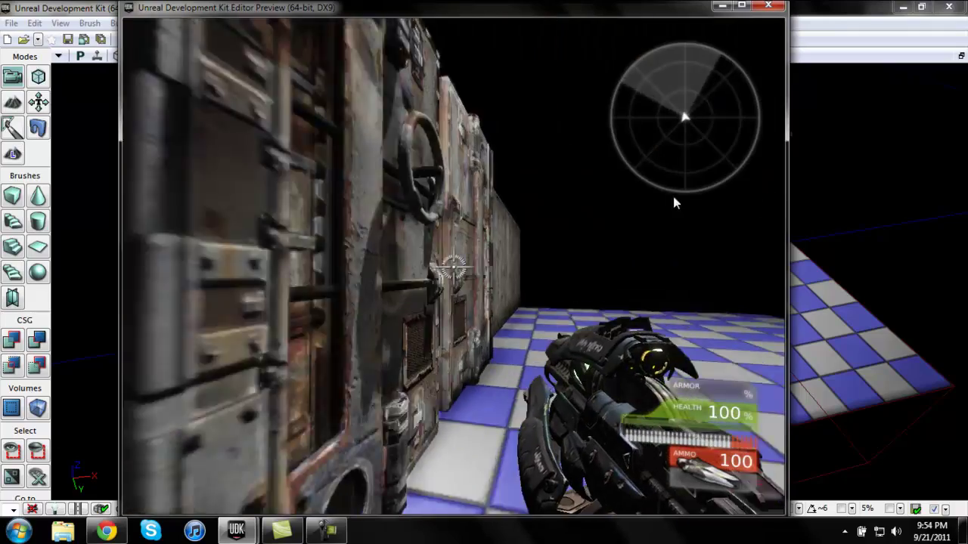
key(w)
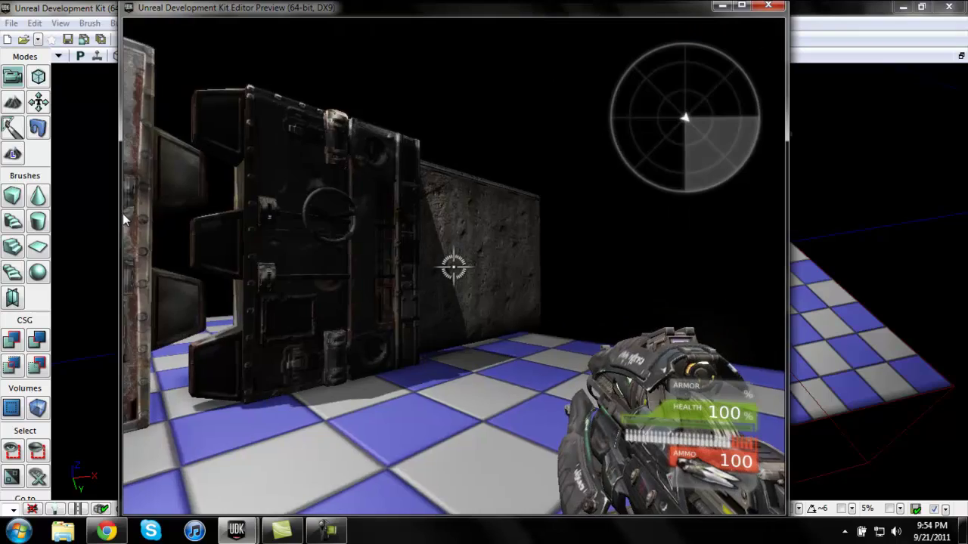
key(w)
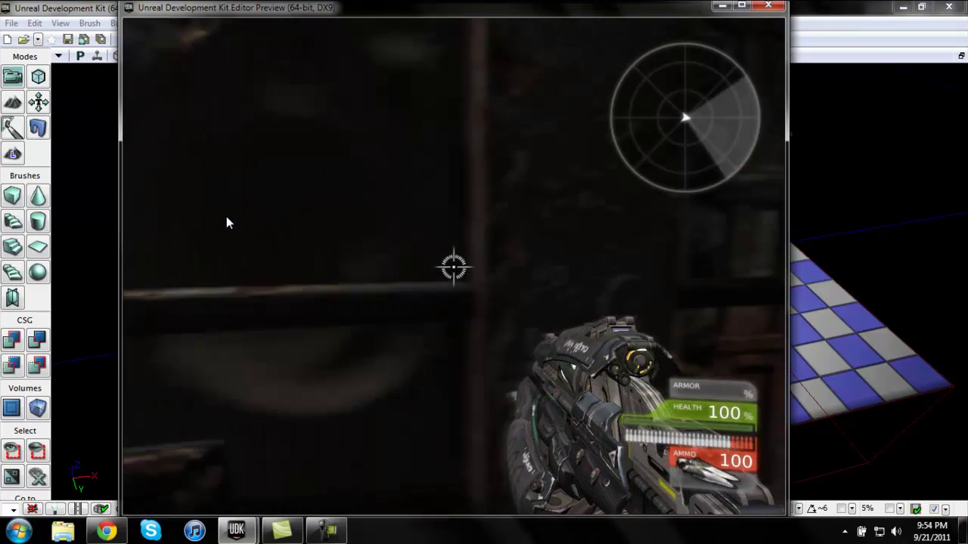
key(s)
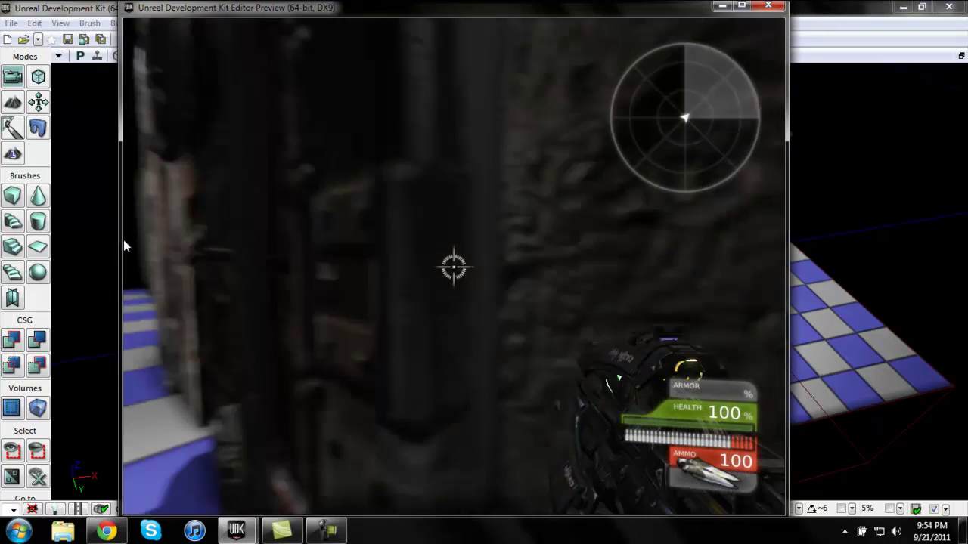
key(w)
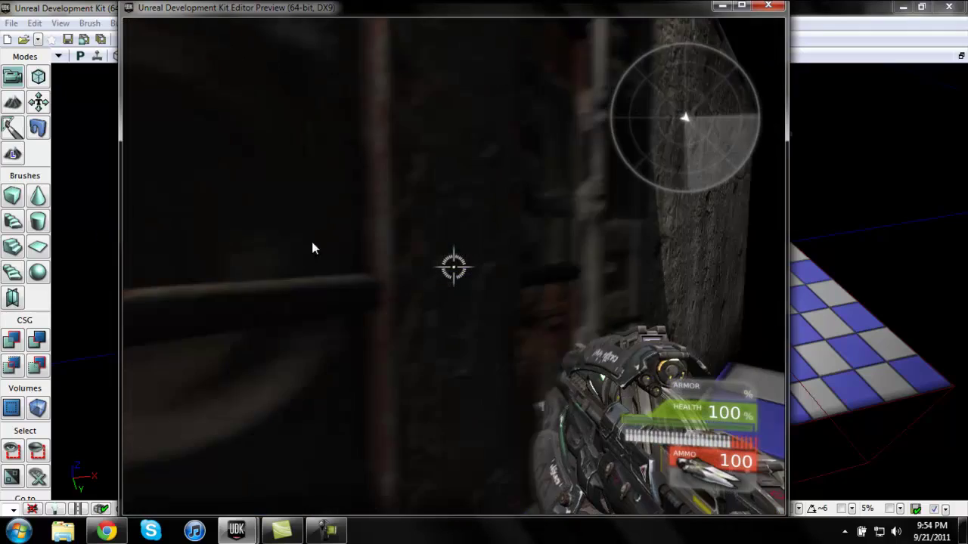
key(s)
key(w)
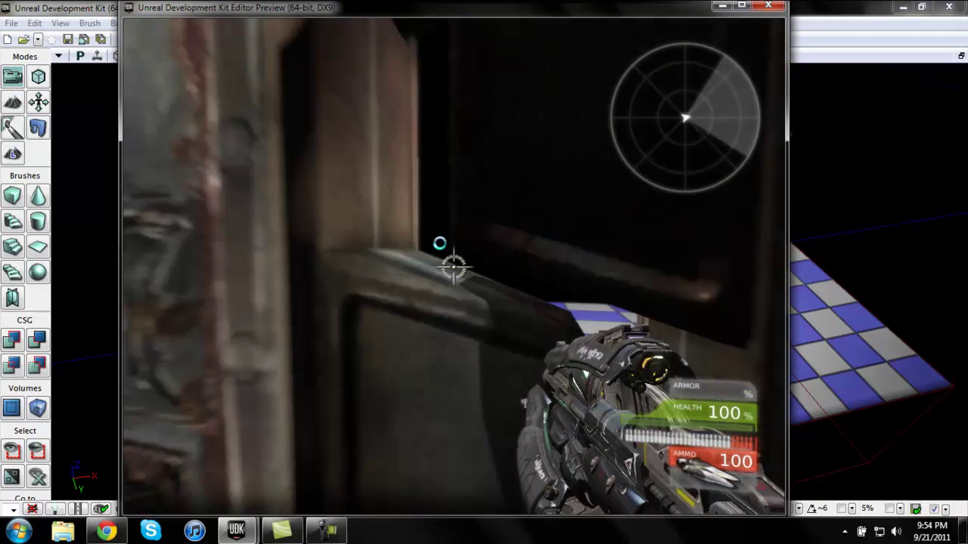
key(s)
key(Escape)
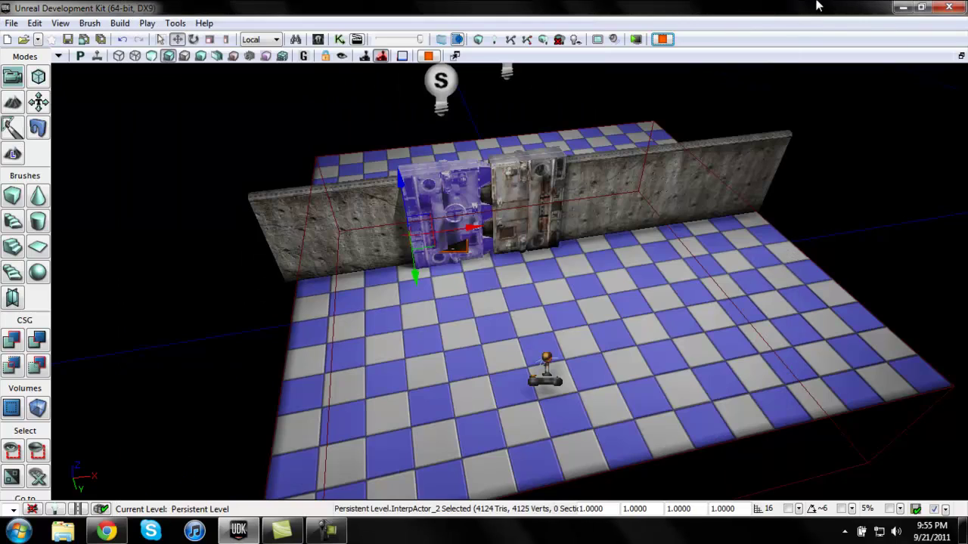